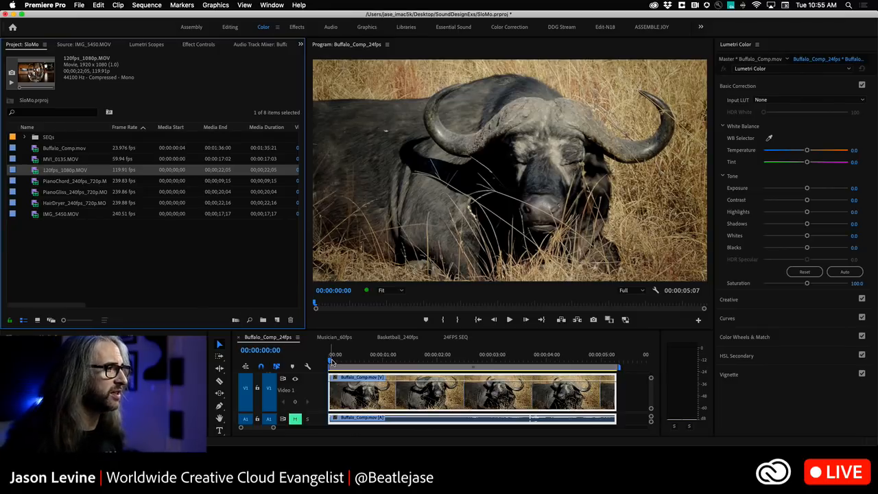
Add Loop Playback to the Program monitor's controls, remove Lift and Extract, and switch looping on
left_click(698, 320)
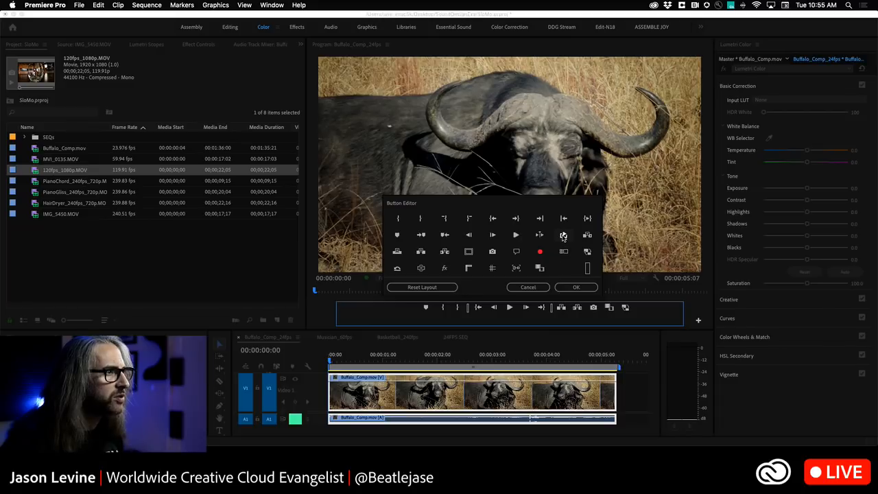
left_click_drag(563, 236, 547, 254)
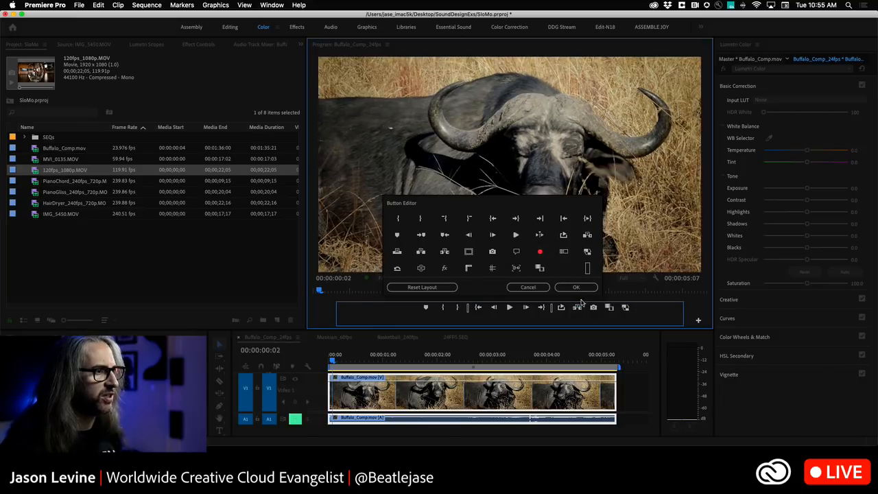
left_click_drag(579, 309, 548, 239)
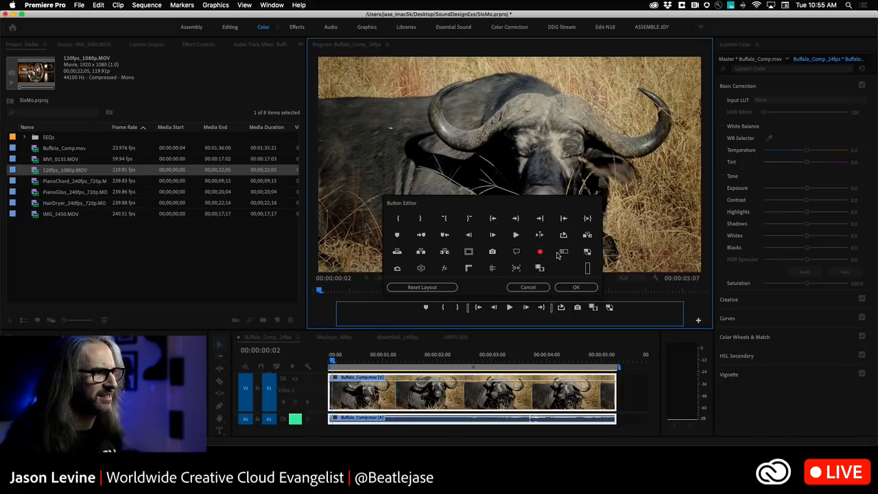
left_click(574, 287)
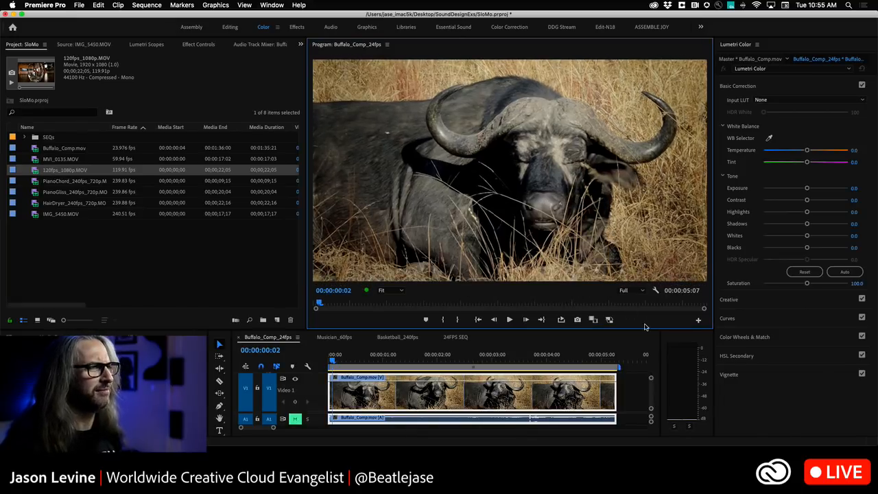
left_click(561, 320)
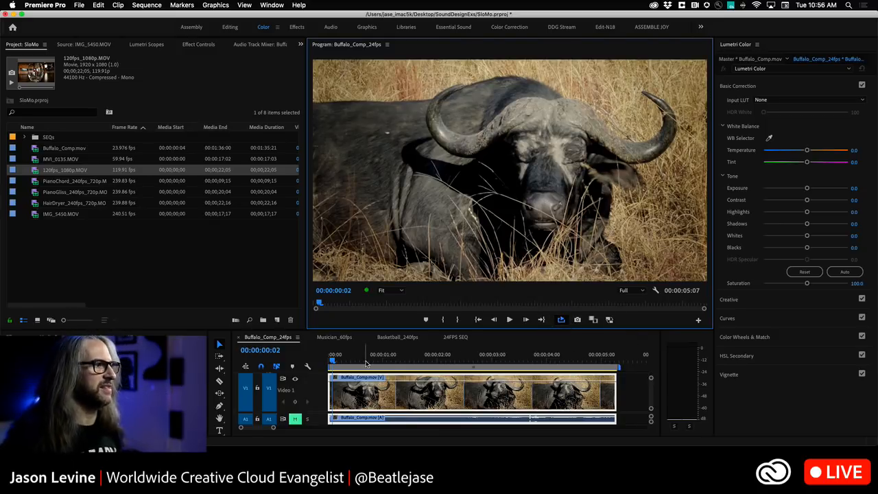
Play the buffalo sequence from the start at normal speed, then park the playhead at about 00:00:02:19
left_click(333, 359)
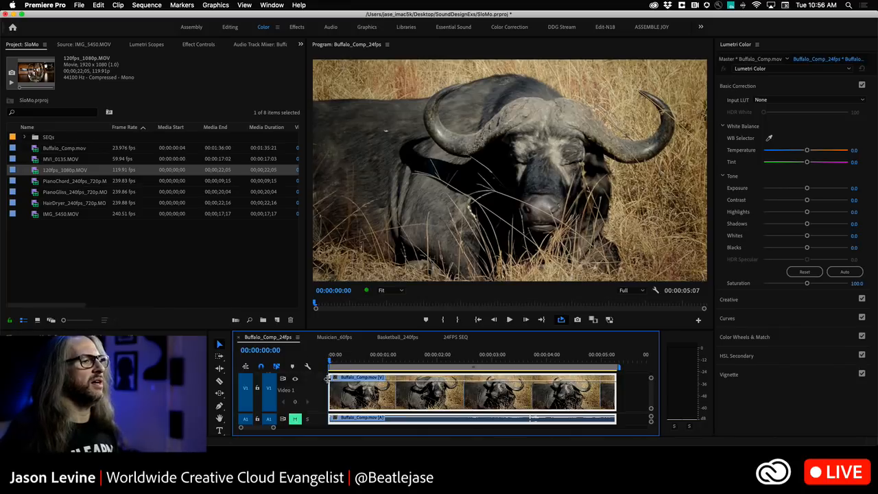
key("space")
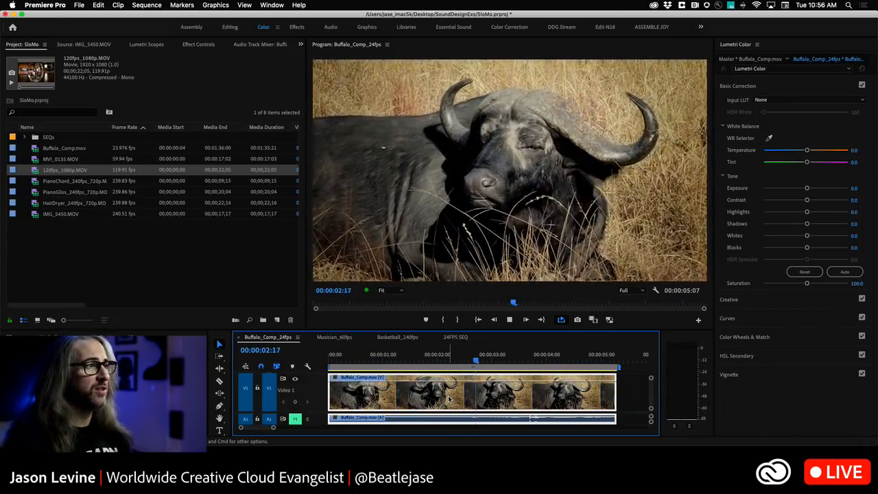
key("space")
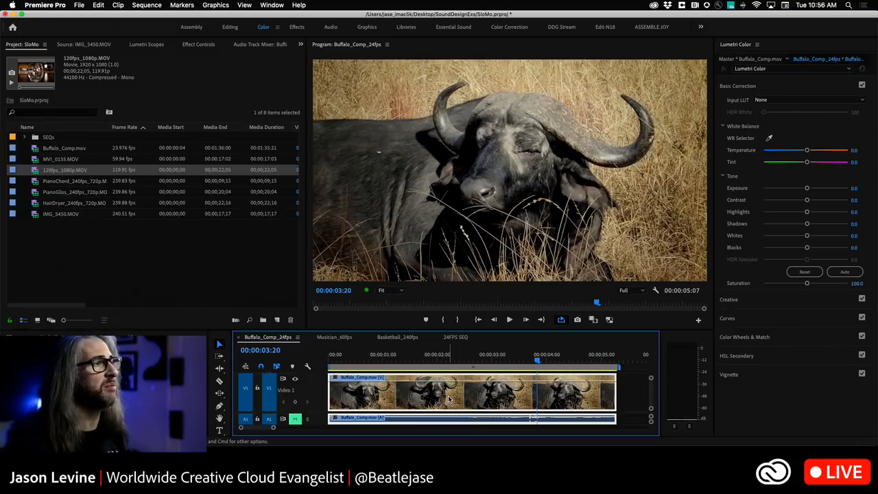
left_click_drag(538, 360, 480, 361)
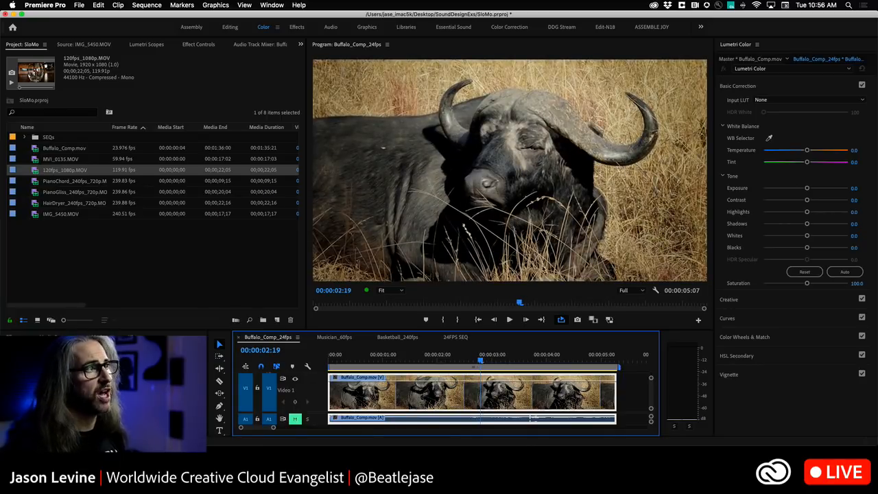
Show the effect controls of the buffalo clip and switch its timeline keyframe line to Time Remapping Speed
left_click(36, 151)
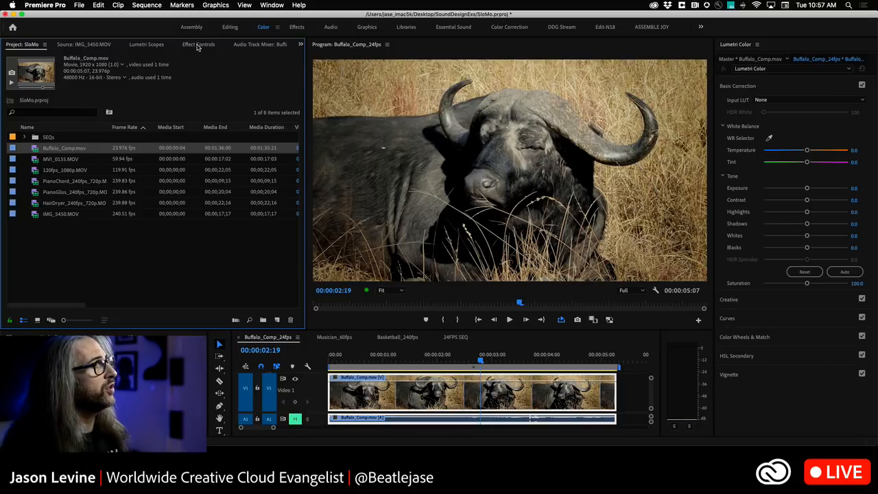
left_click(198, 45)
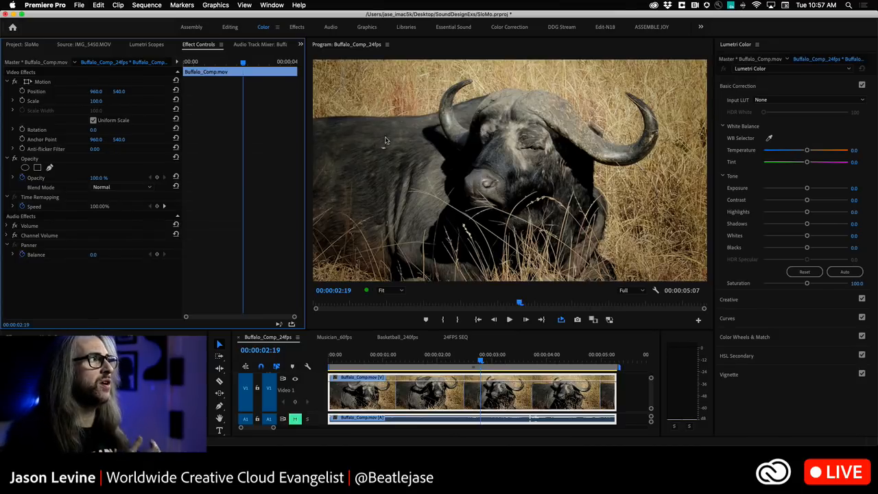
left_click_drag(480, 358, 330, 359)
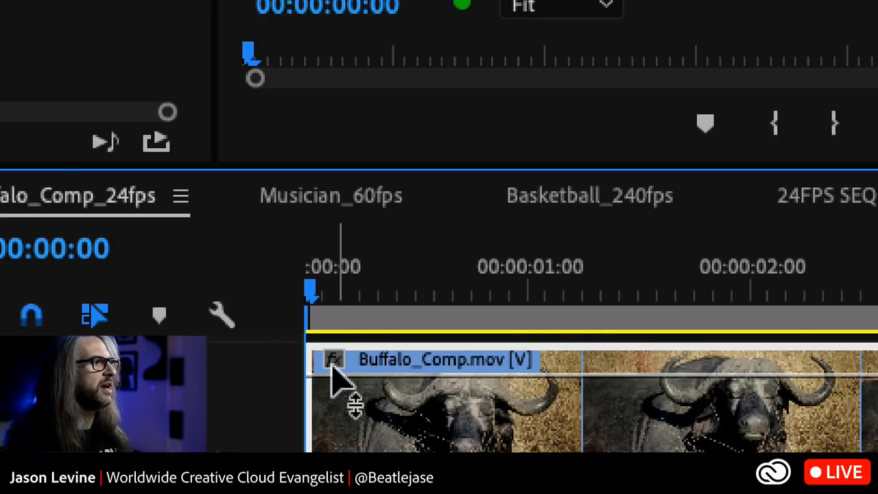
left_click(333, 361)
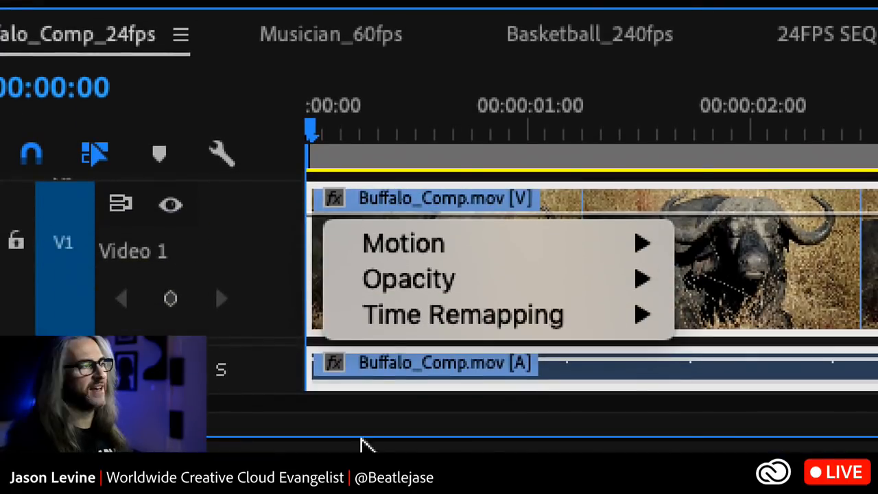
mouse_move(408, 252)
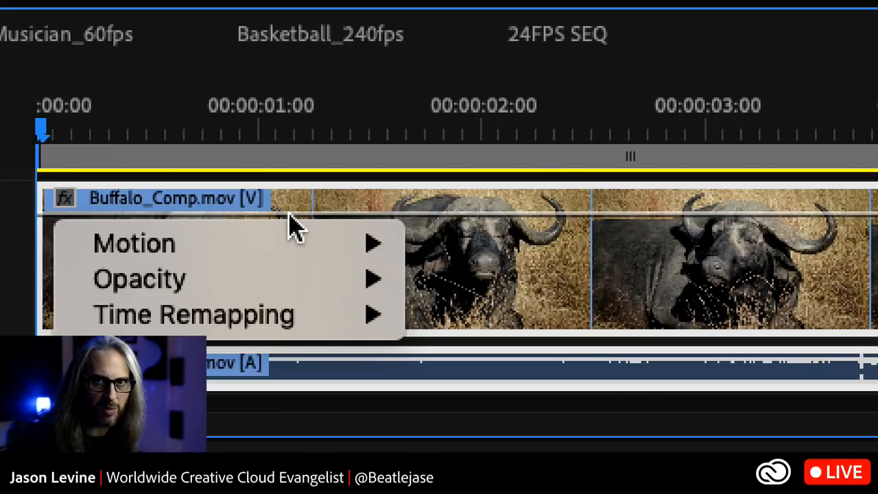
mouse_move(273, 321)
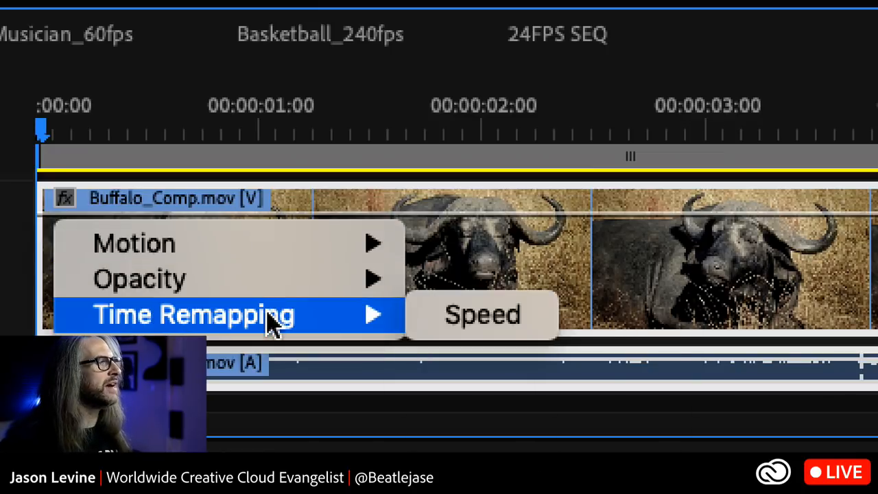
mouse_move(229, 281)
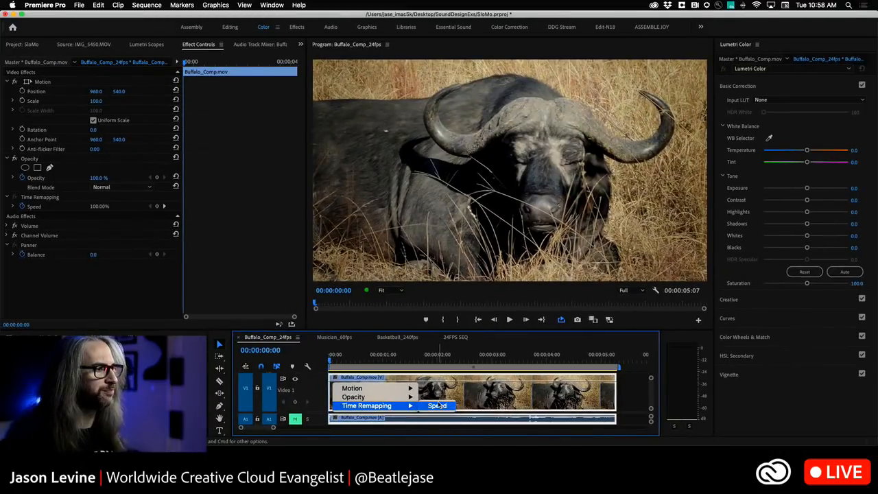
left_click(488, 319)
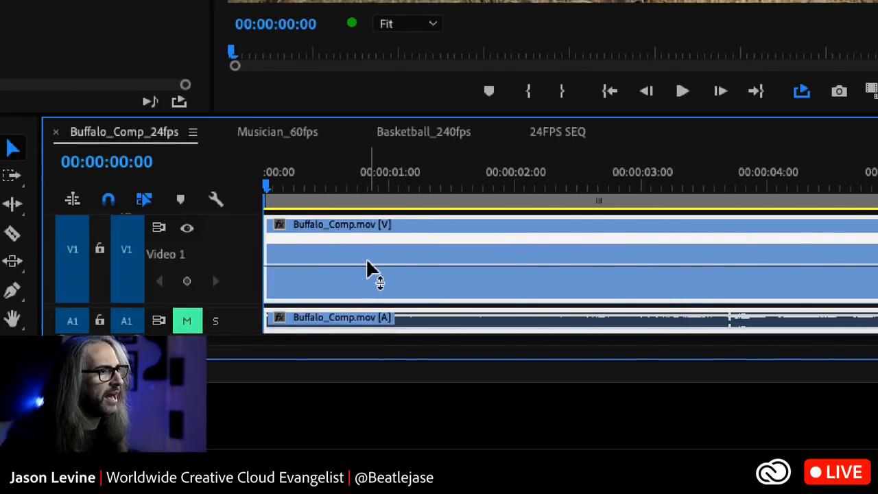
Slow the whole buffalo clip to 50% with its speed line, and play back the slowed clip
left_click_drag(363, 265, 363, 281)
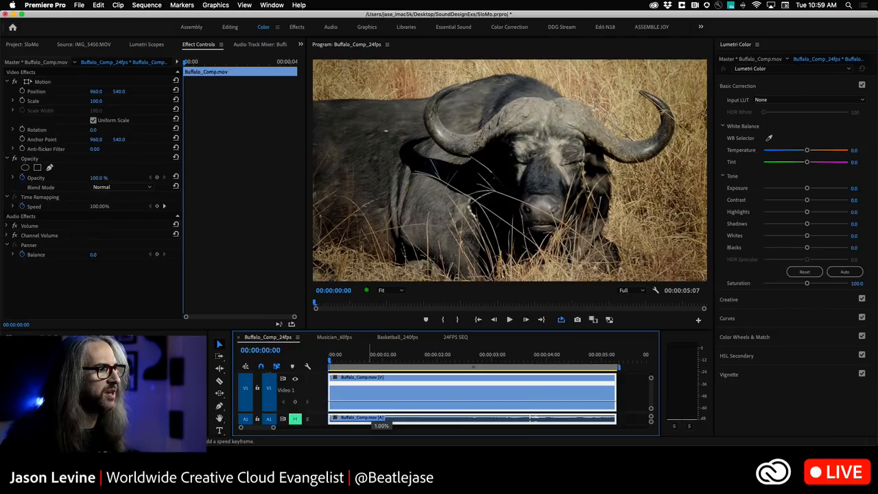
left_click_drag(381, 400, 381, 398)
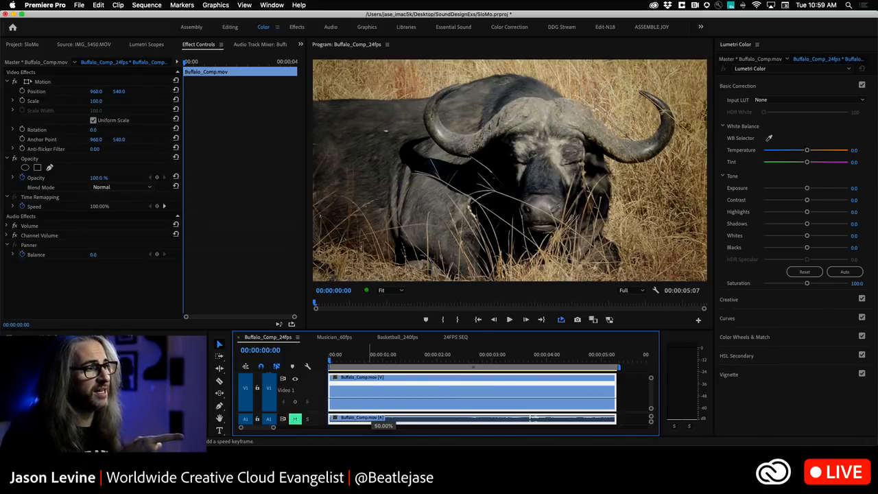
left_click_drag(380, 398, 381, 397)
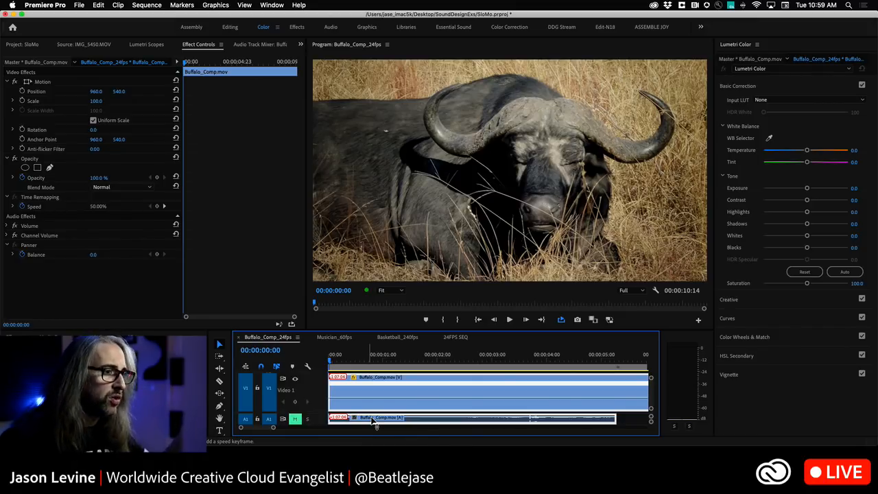
key("backslash")
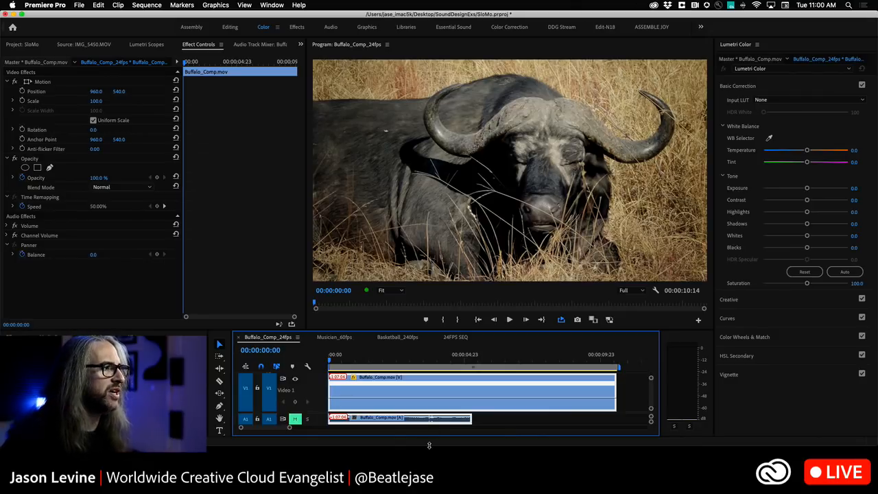
key("space")
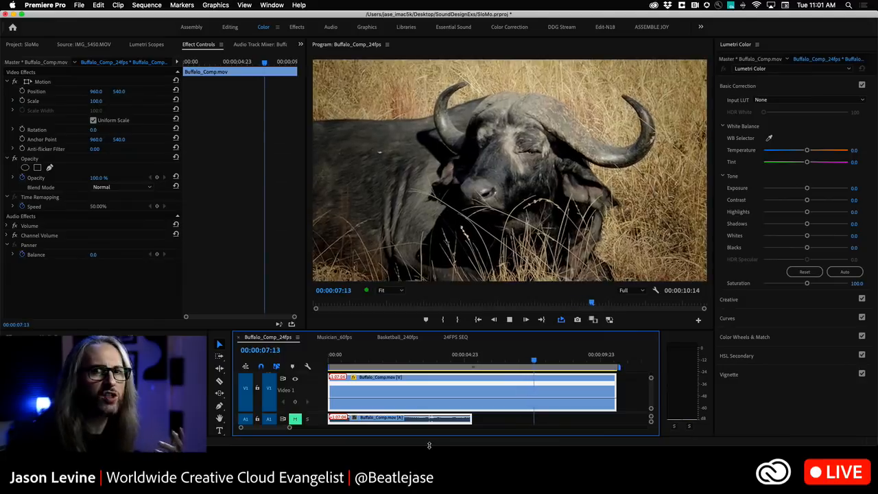
key("space")
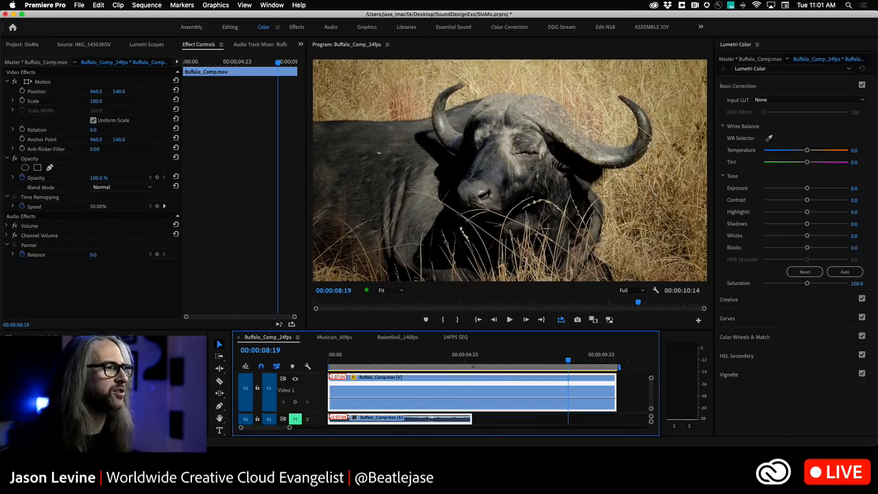
Set the buffalo clip's time interpolation to Frame Blending in its speed and duration settings
right_click(402, 382)
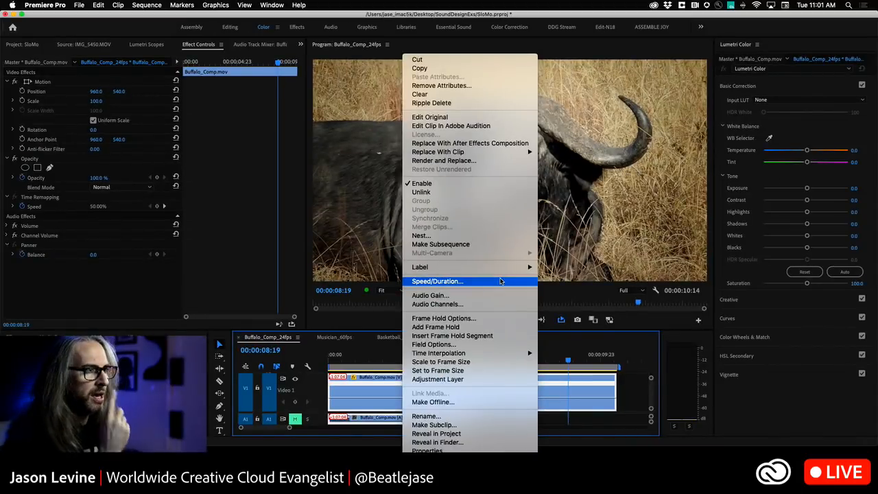
left_click(500, 281)
left_click_drag(452, 156, 653, 171)
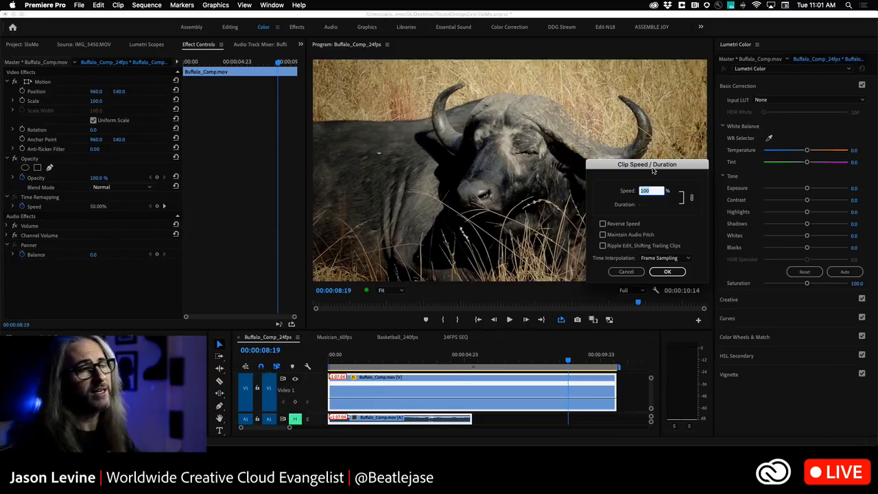
left_click(689, 259)
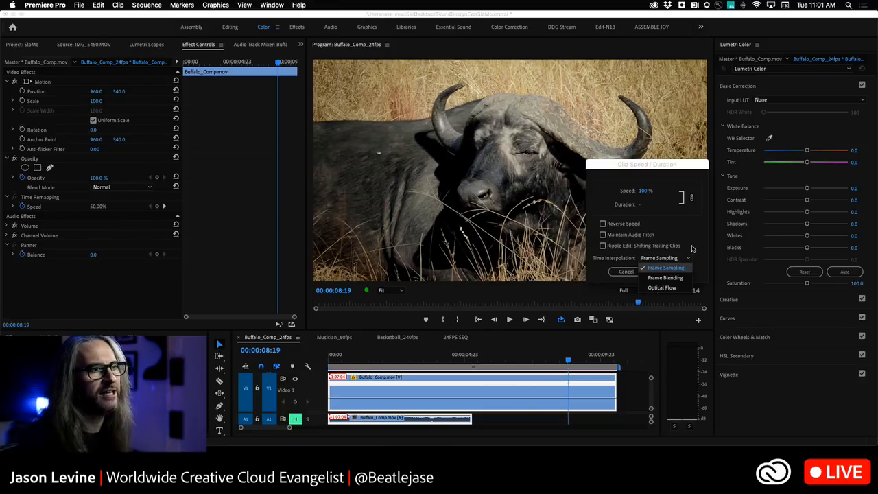
left_click(688, 267)
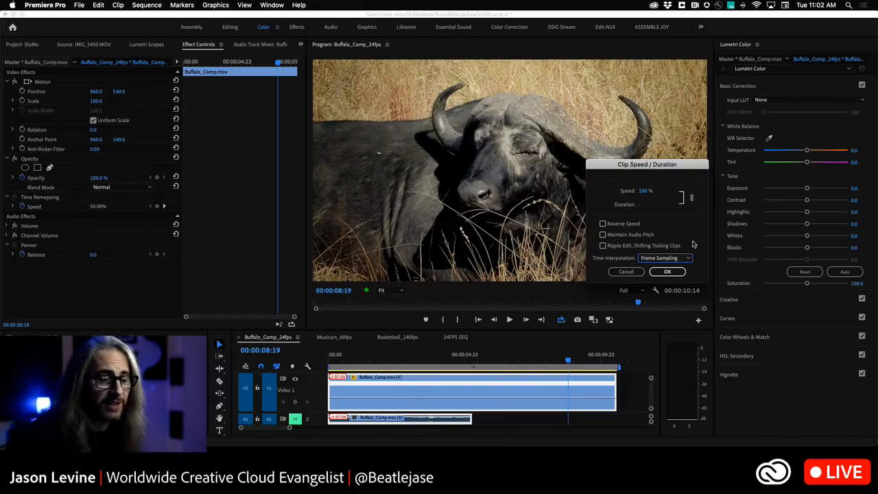
left_click(688, 258)
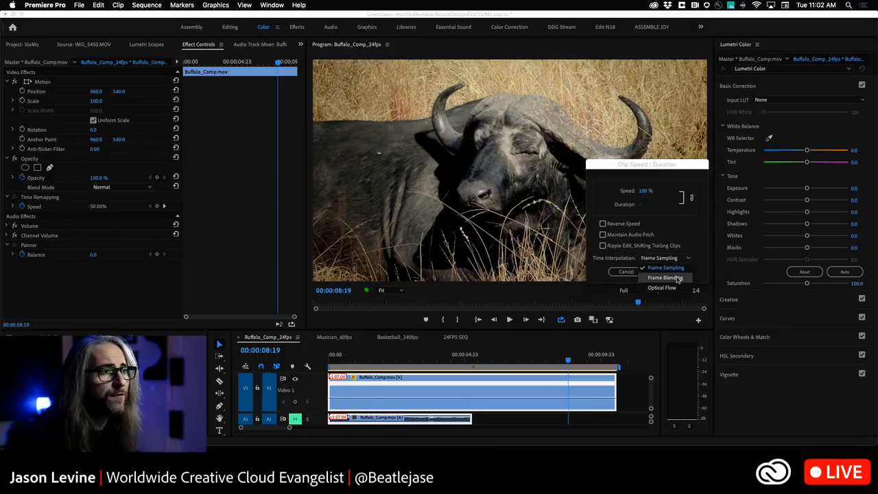
left_click(679, 277)
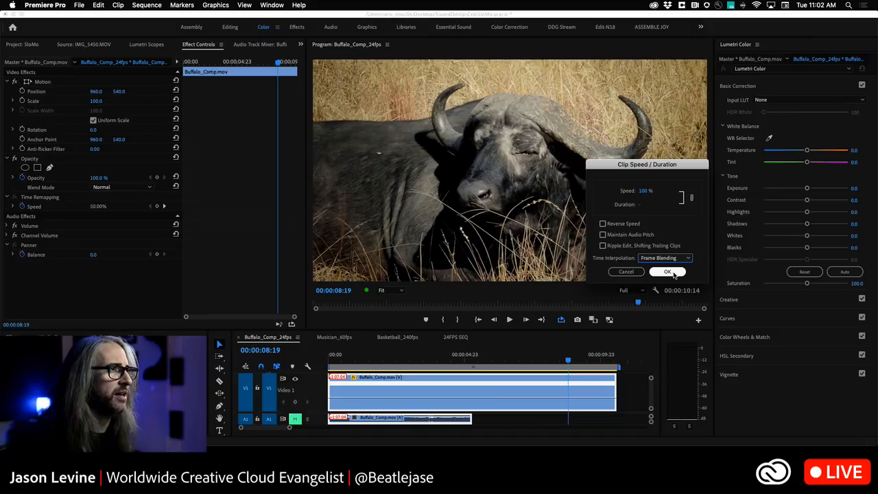
left_click(667, 272)
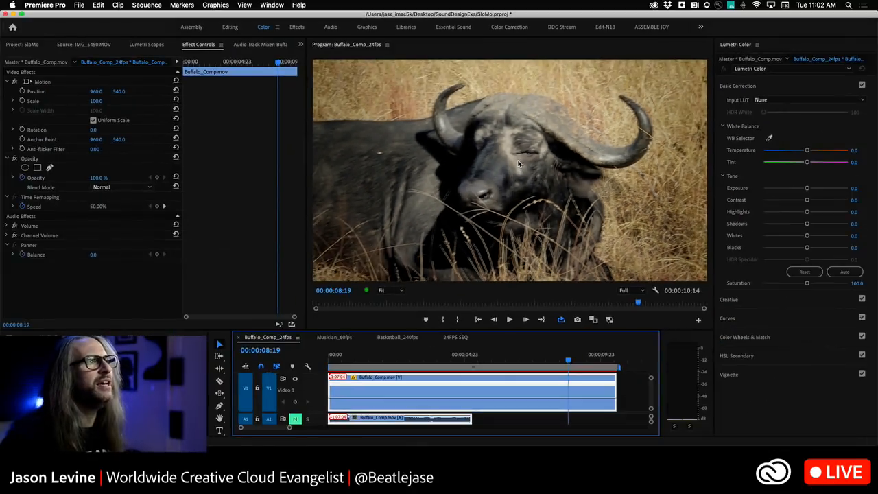
Play the frame-blended clip from the start and look up the sequence's render commands
left_click_drag(568, 360, 330, 362)
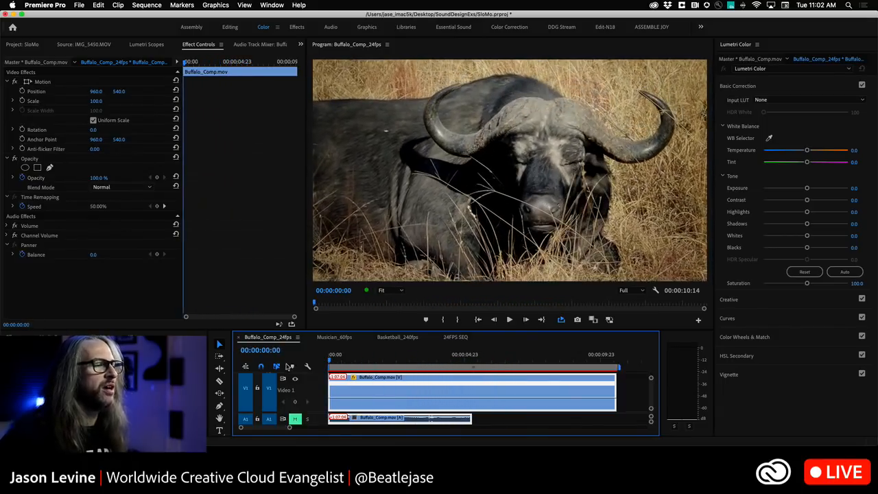
key("space")
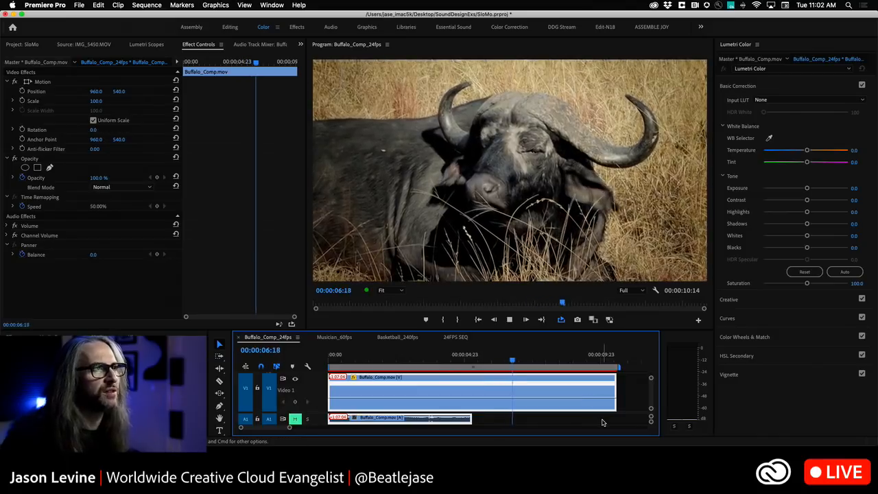
key("space")
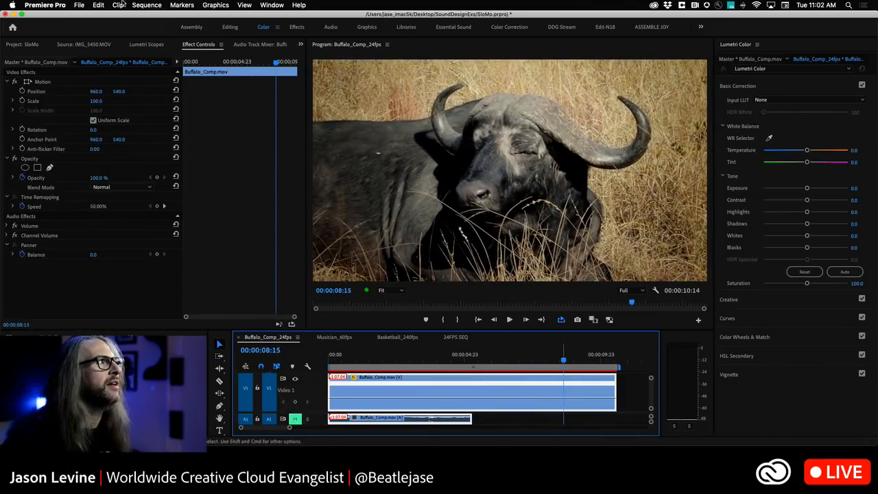
left_click(147, 4)
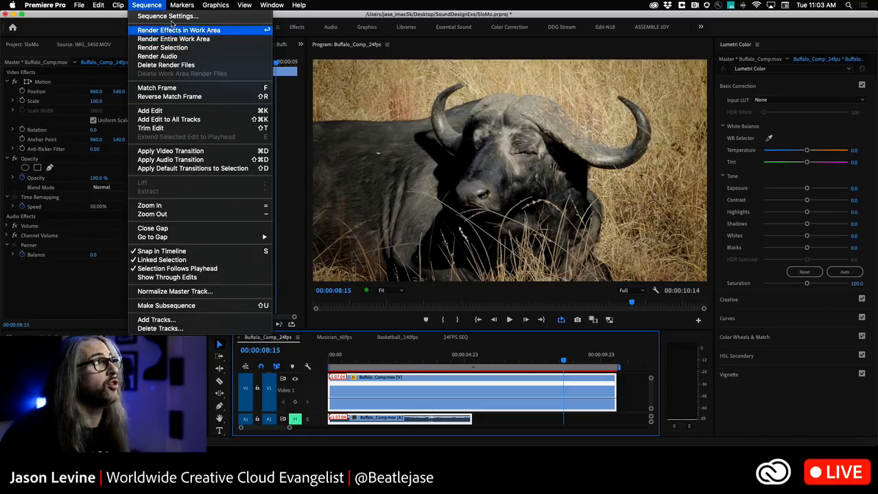
left_click(140, 3)
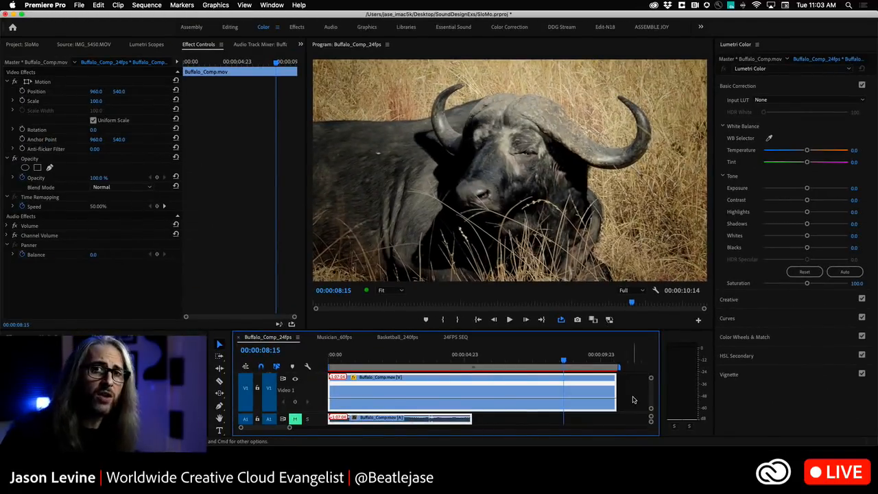
Render the entire work area and play back the frame-blended buffalo clip
left_click(146, 5)
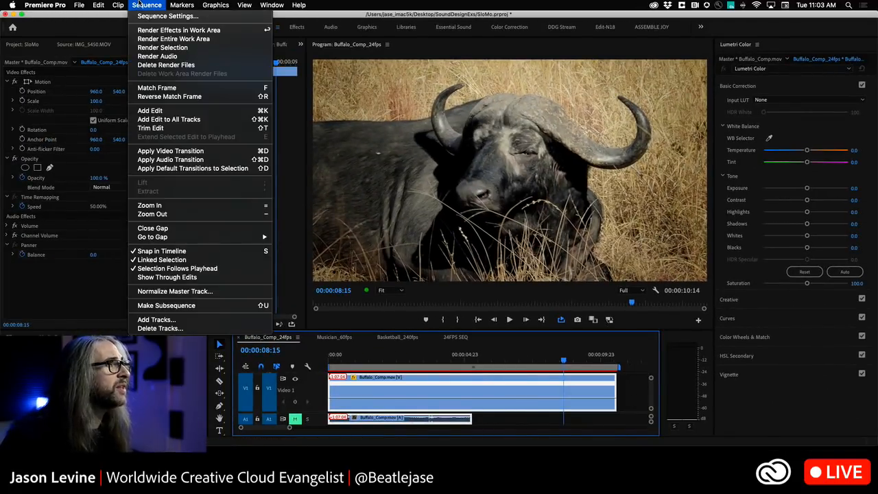
left_click(169, 40)
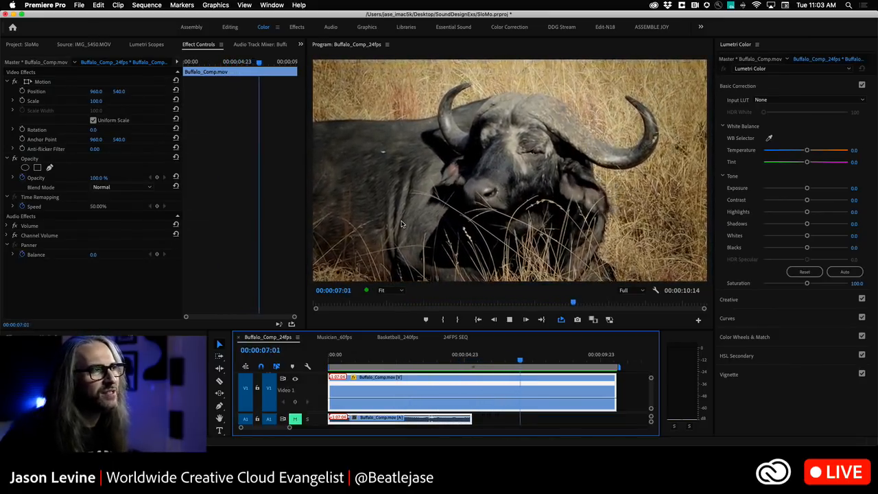
key("space")
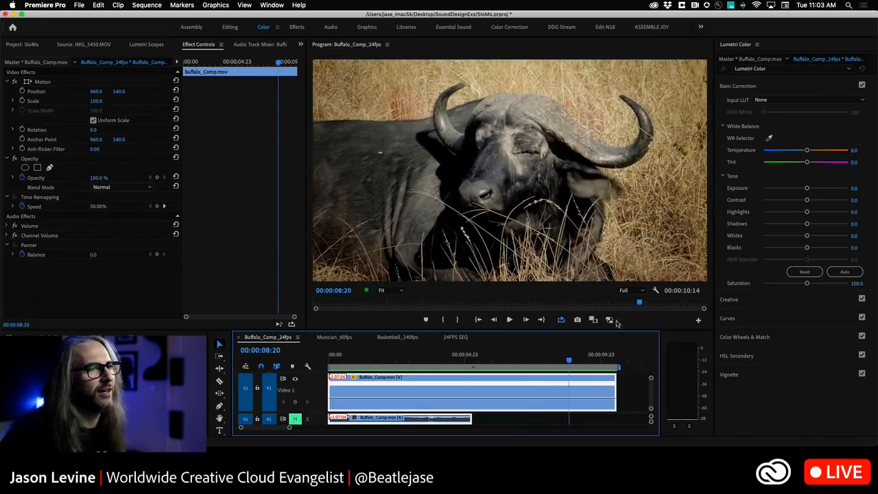
Set the buffalo clip's time interpolation to Frame Sampling, render the entire work area and play back the result
right_click(528, 389)
left_click(552, 281)
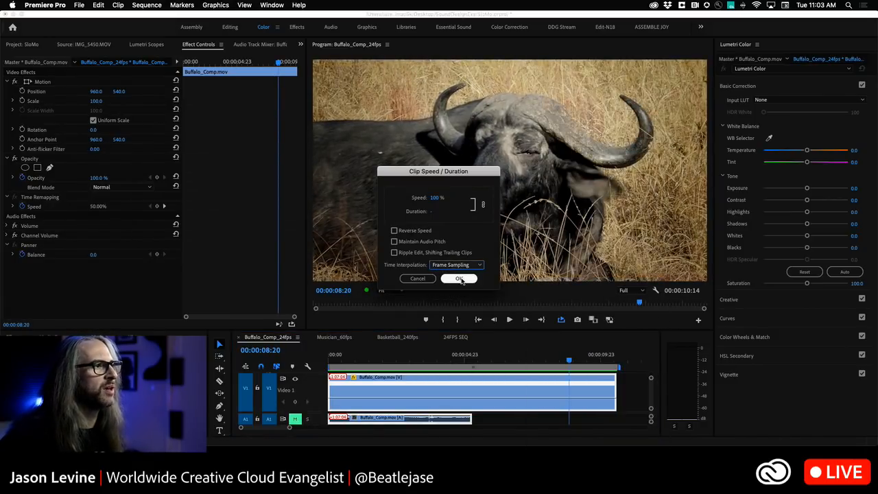
left_click(458, 279)
left_click(146, 5)
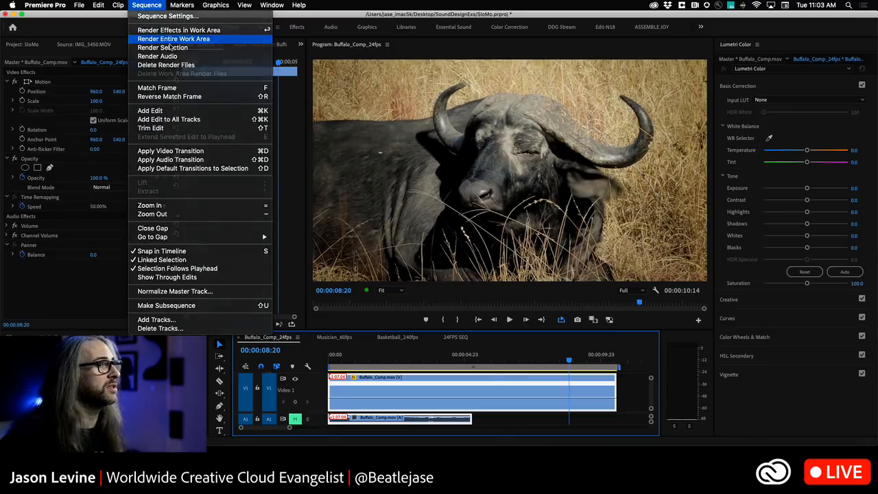
left_click(161, 39)
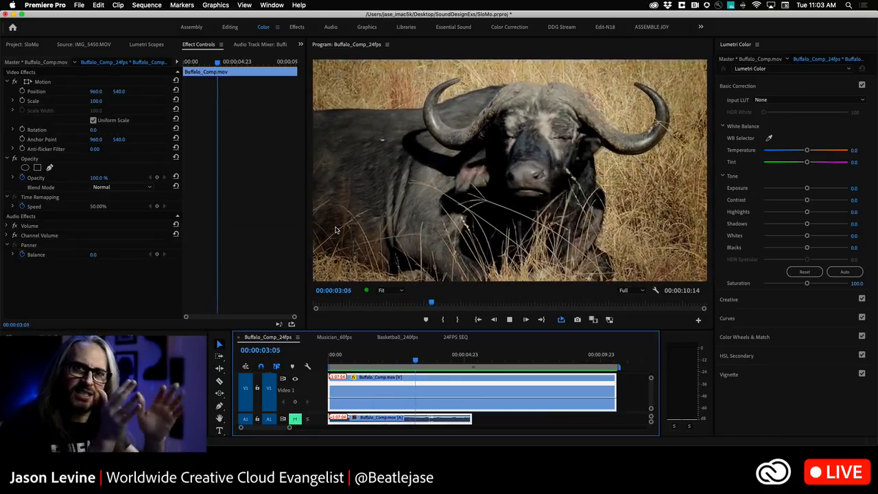
key("space")
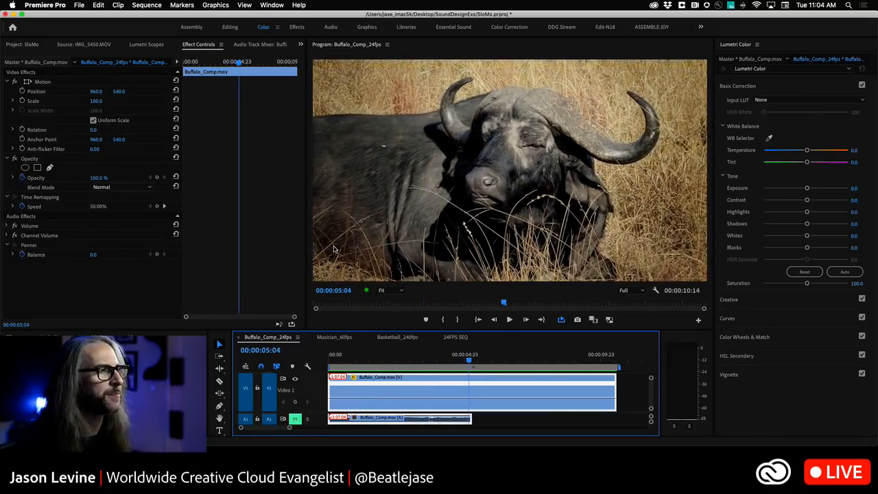
Set the buffalo clip's time interpolation to Optical Flow in its speed and duration settings
right_click(508, 387)
left_click(540, 281)
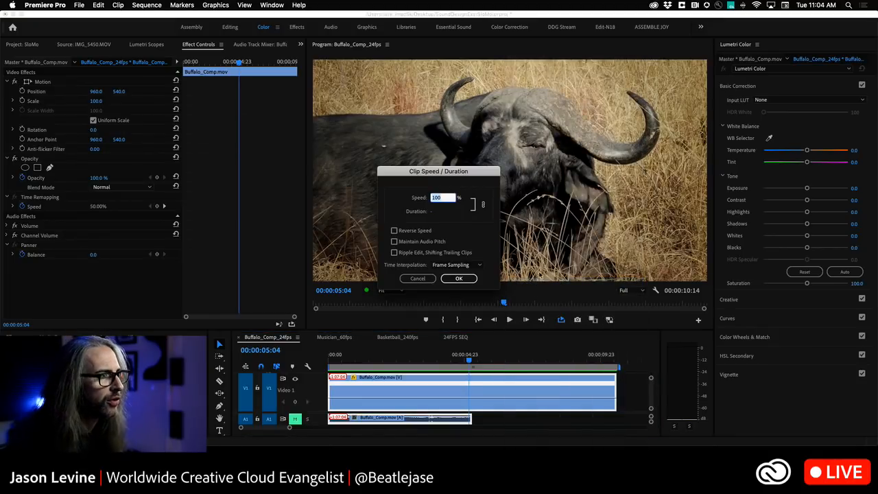
left_click(457, 265)
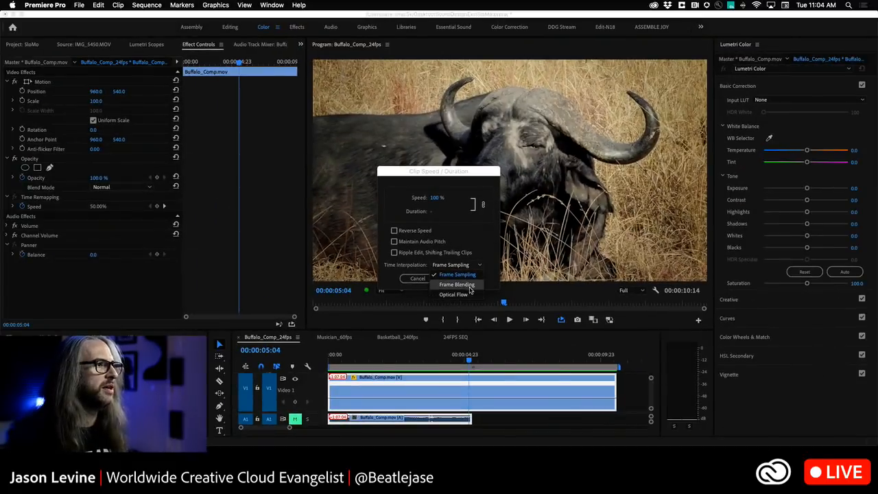
left_click(470, 295)
left_click_drag(443, 172, 523, 148)
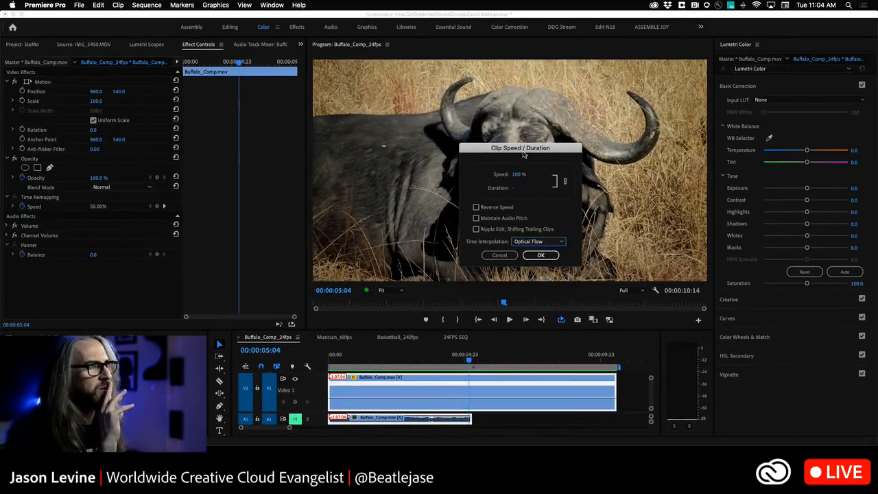
left_click(541, 255)
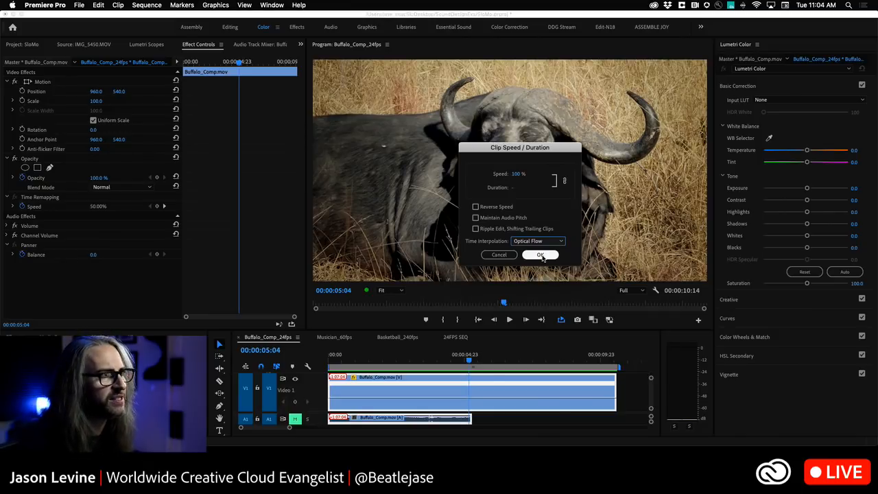
left_click(541, 255)
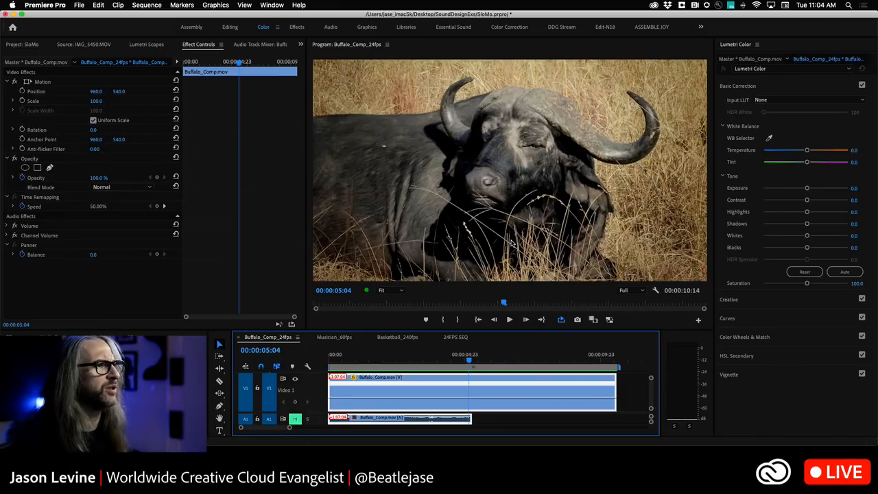
right_click(513, 382)
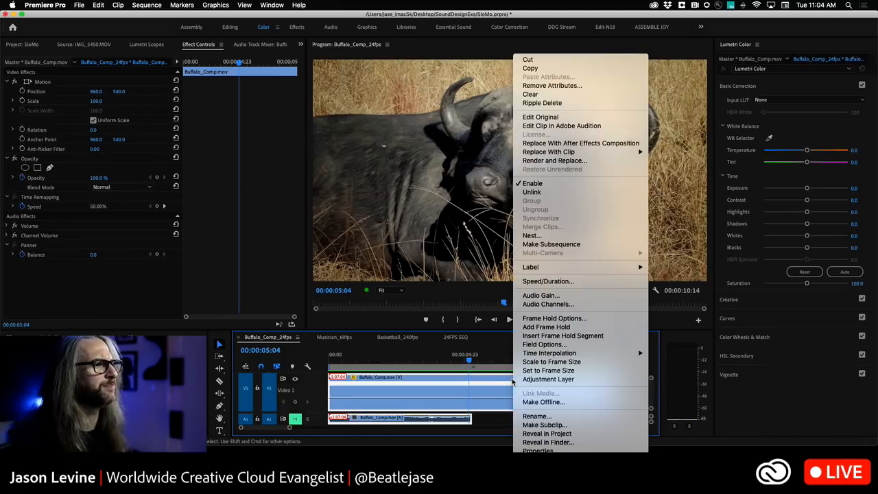
left_click(570, 282)
left_click(458, 279)
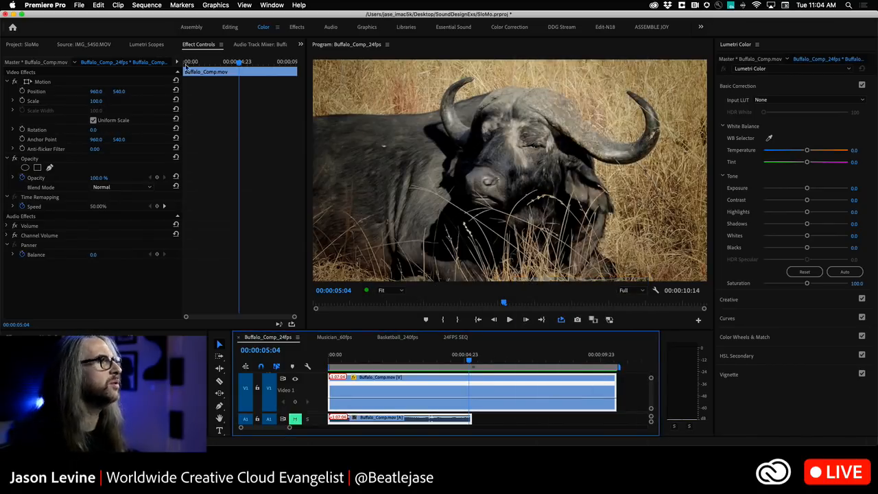
Delete all of the project's render files and render the entire work area again
left_click(158, 5)
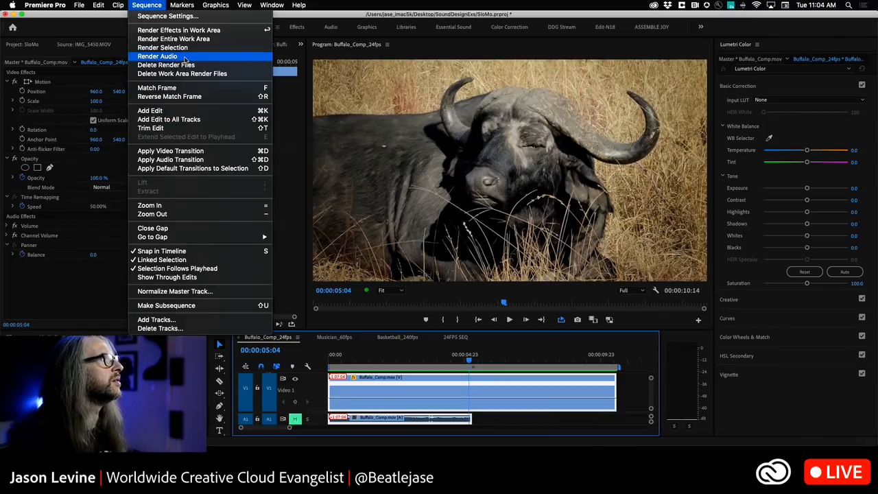
left_click(189, 66)
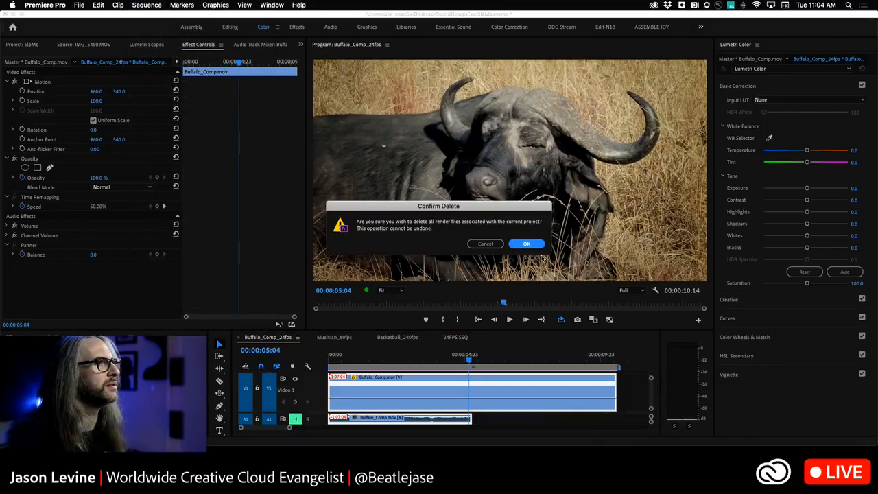
left_click(527, 244)
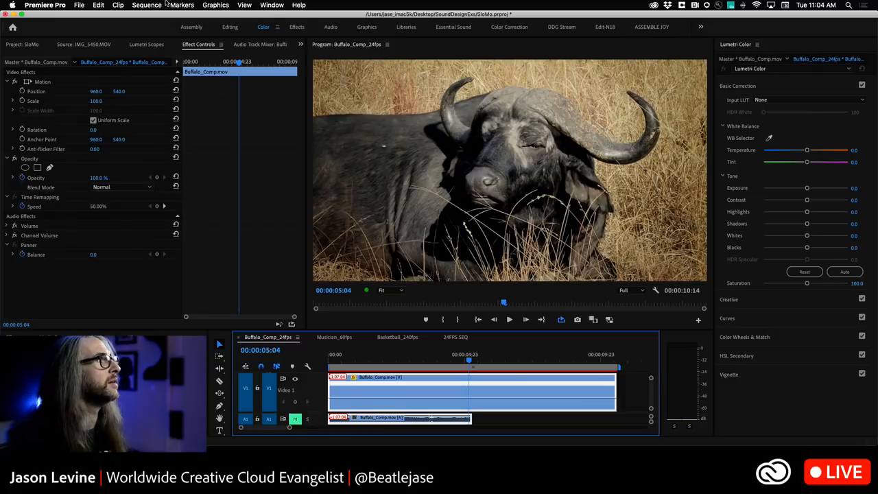
left_click(147, 5)
left_click(158, 40)
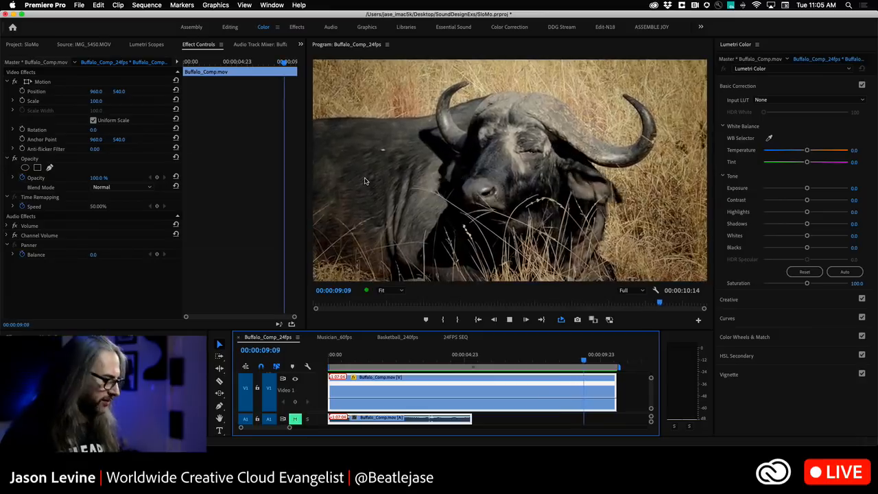
Examine the motion of the Optical Flow clip in an enlarged program monitor and again in the normal layout
key("grave")
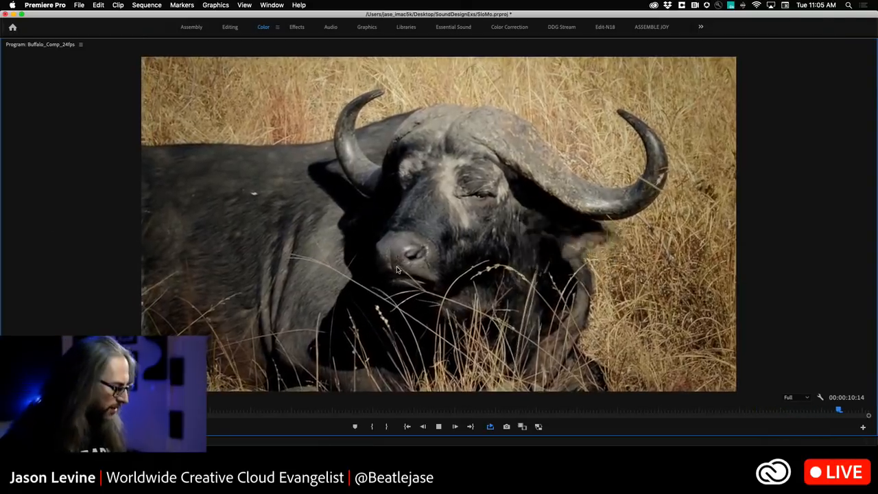
key("grave")
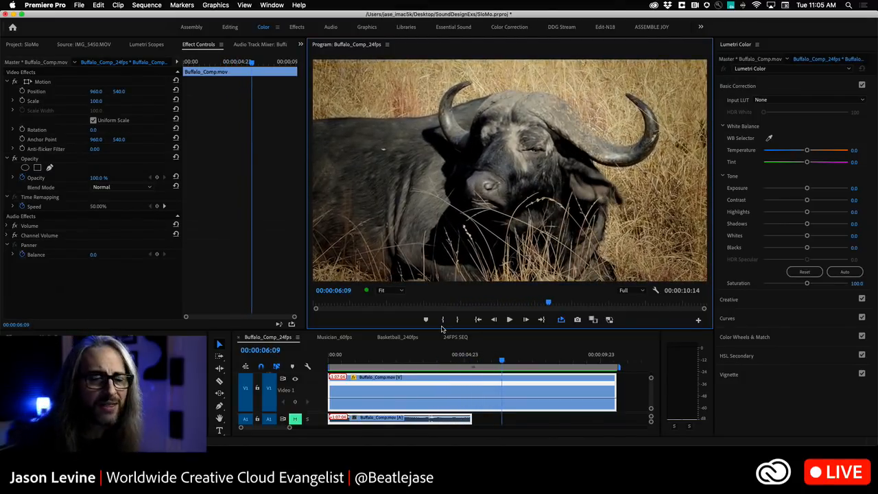
left_click(494, 366)
key("Home")
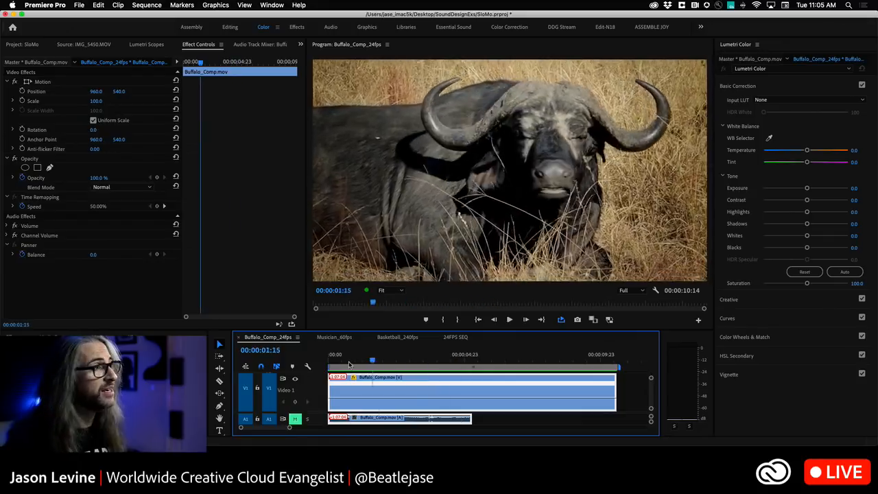
key("space")
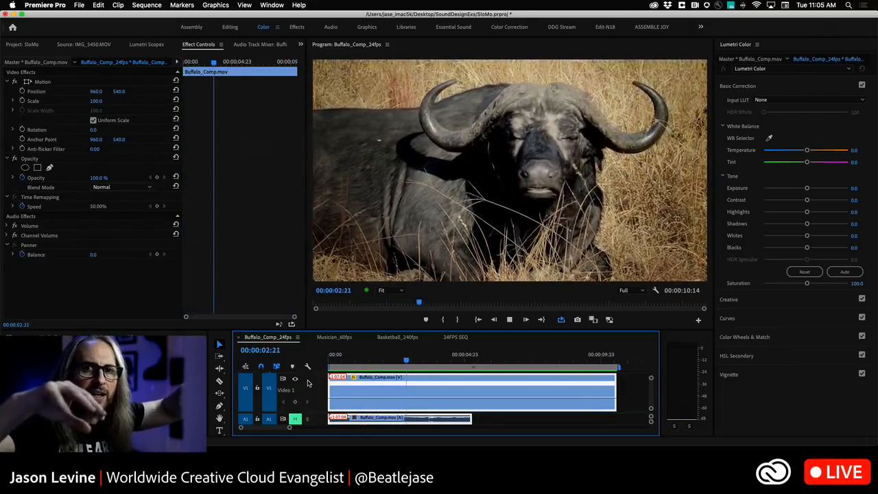
key("space")
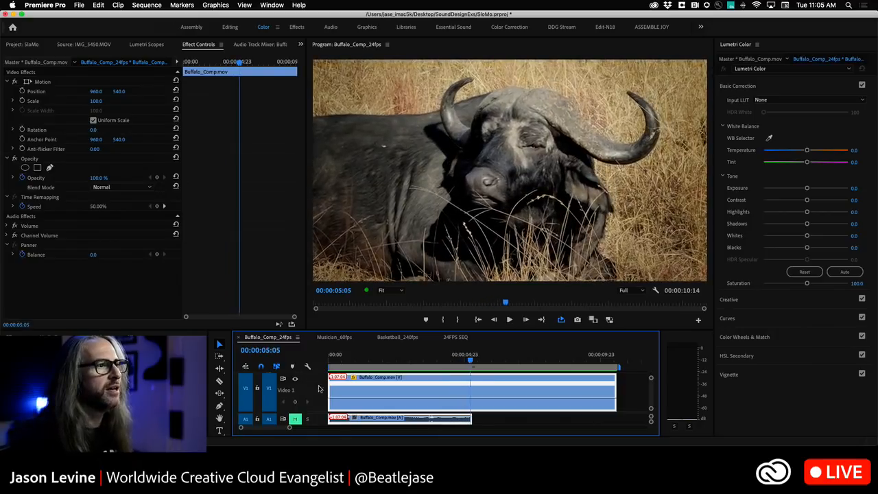
Review the time interpolation options in the buffalo clip's speed and duration settings without changing them
right_click(453, 386)
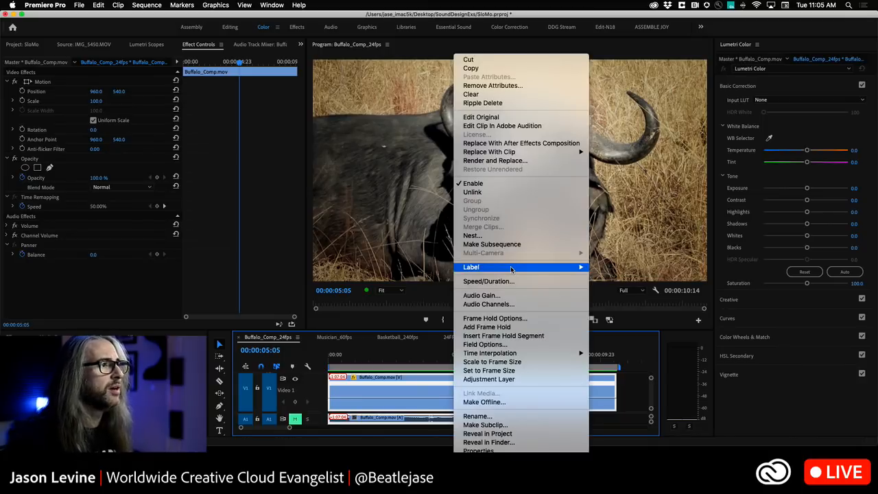
left_click(526, 283)
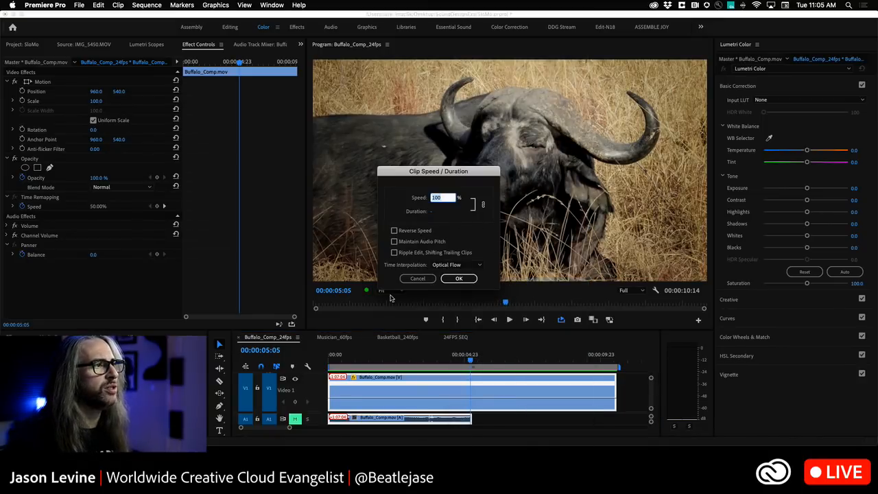
left_click(468, 264)
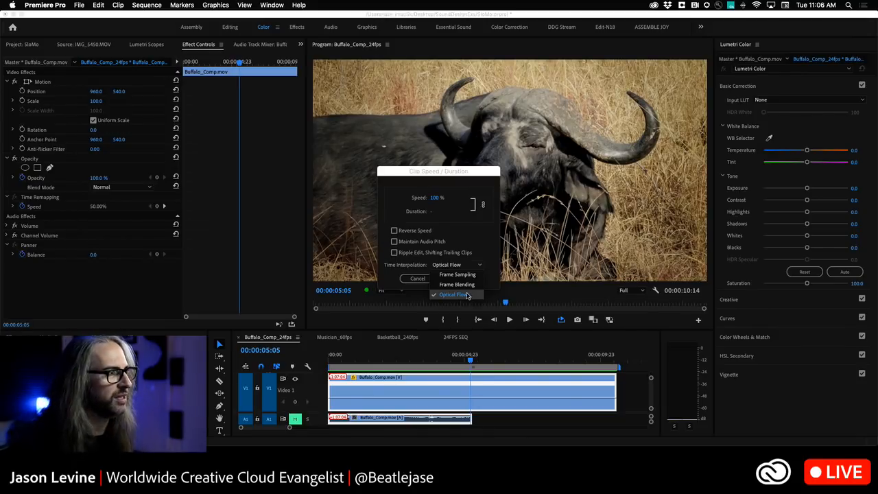
left_click(383, 276)
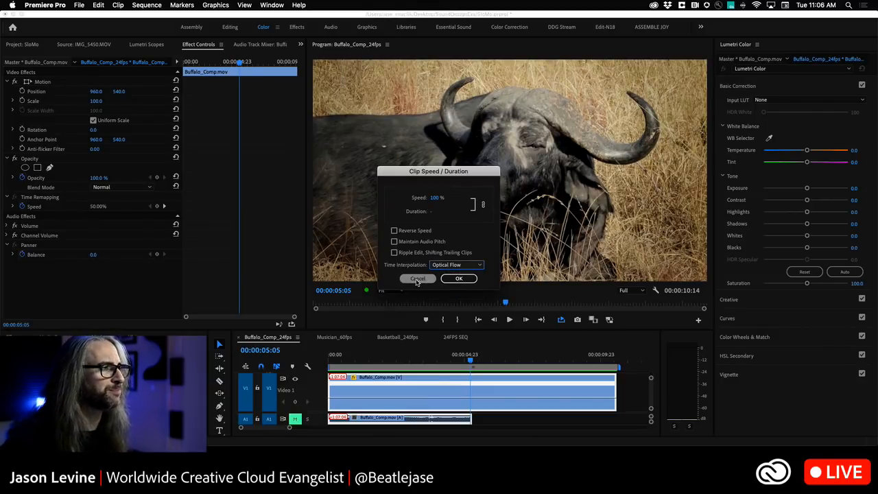
left_click(416, 279)
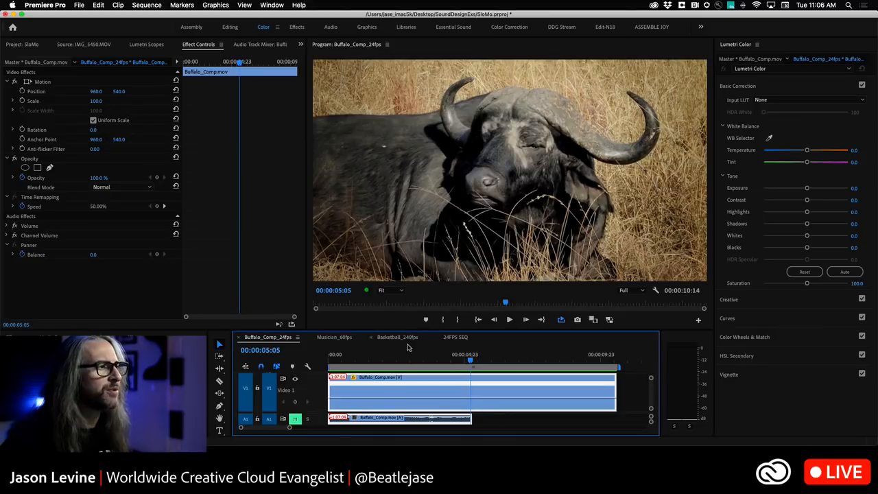
Restore the whole buffalo clip's speed to 100% and play it back
left_click_drag(392, 400, 394, 394)
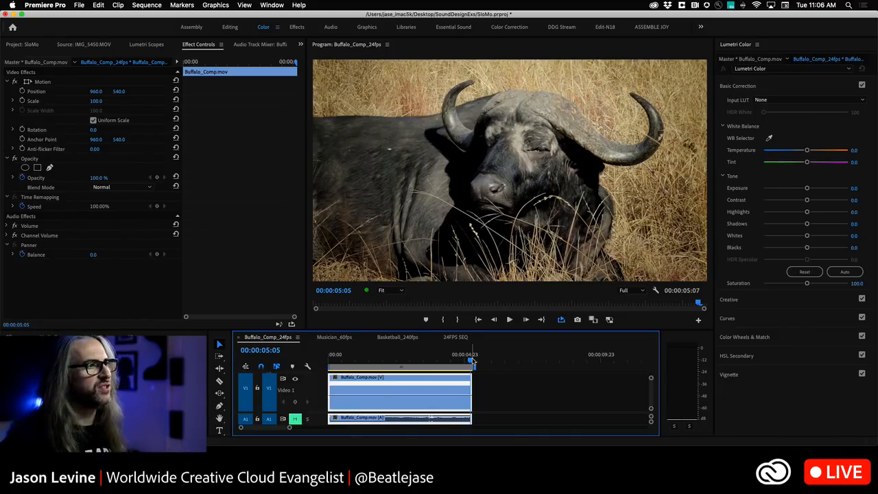
key("space")
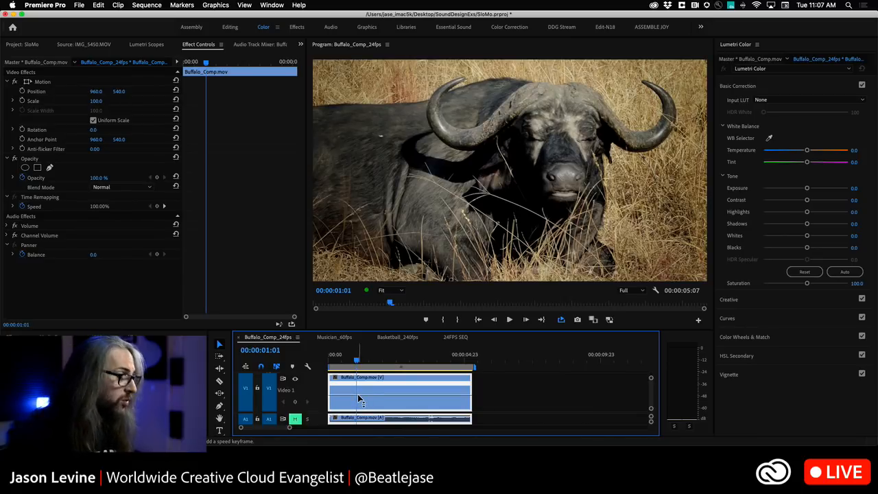
Add a speed keyframe at 00:00:01:01 and slow the part of the clip after it to about half speed
left_click(356, 396, "super")
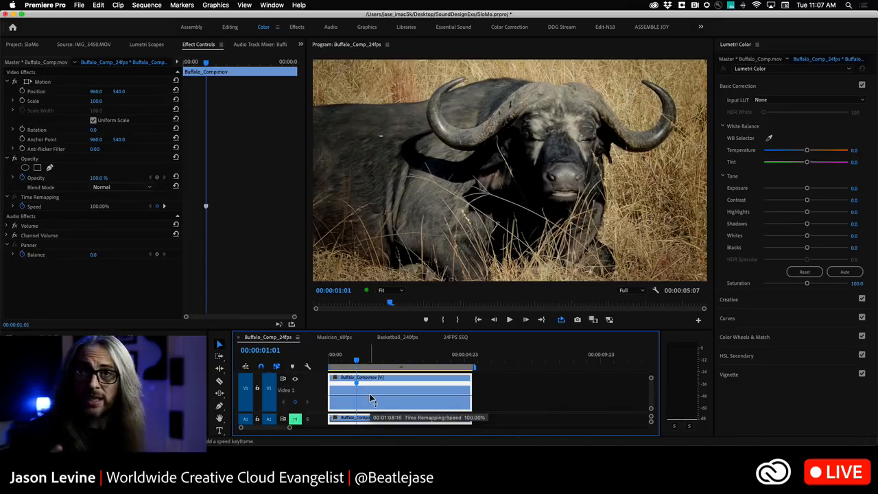
left_click_drag(370, 398, 371, 406)
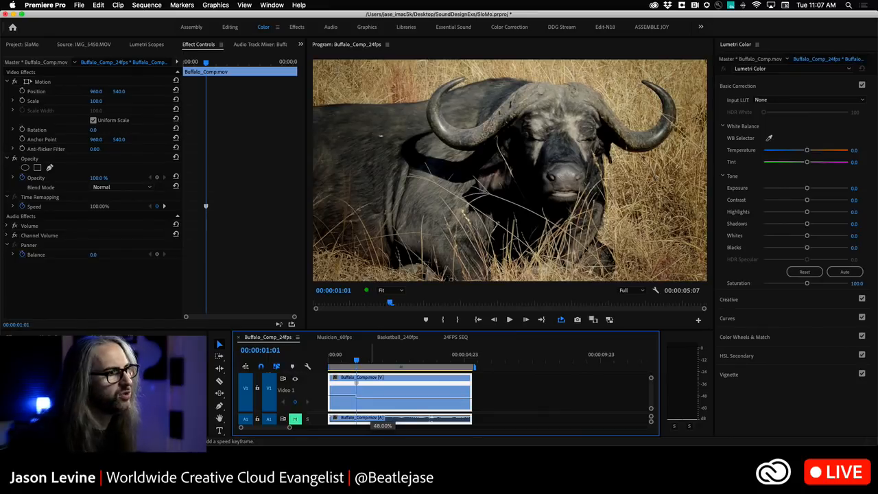
left_click_drag(371, 410, 370, 420)
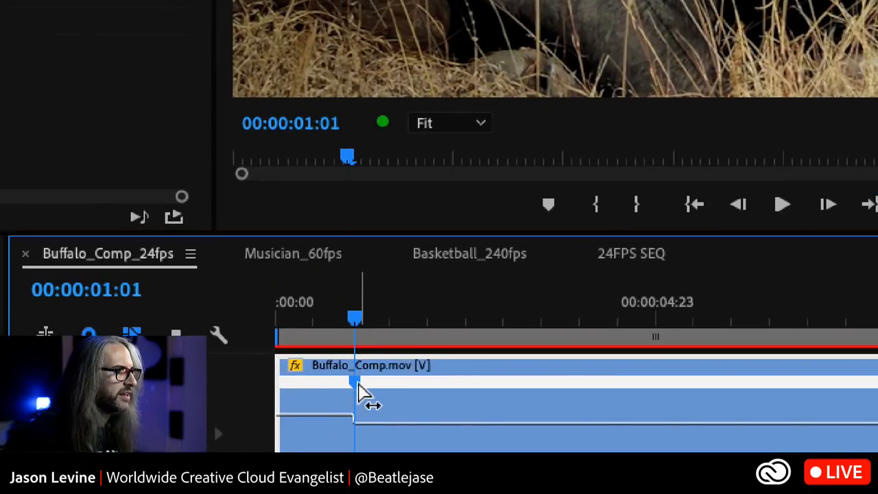
Split the speed keyframe into a gradual ramp around 00:00:01:01 and adjust the ramp's curve handle to ease it
left_click_drag(359, 383, 406, 398)
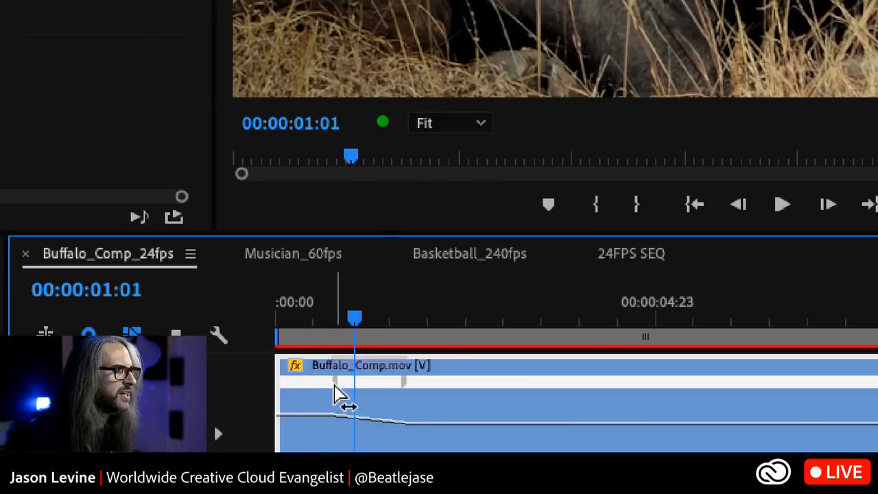
left_click(336, 391)
left_click_drag(376, 415, 357, 415)
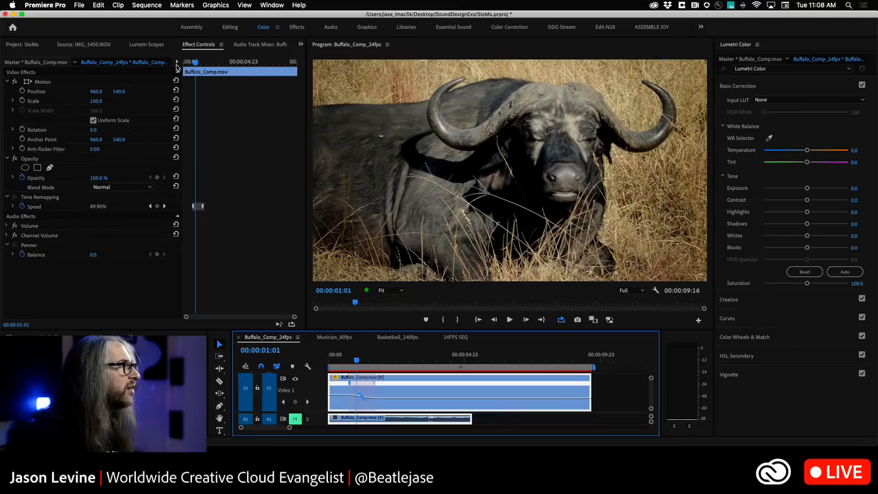
Lengthen the buffalo clip's first speed ramp so it ends at about 00:00:02, and ease its curve with the handle
key("equal")
left_click(197, 64)
key("equal")
key("equal")
key("equal")
key("equal")
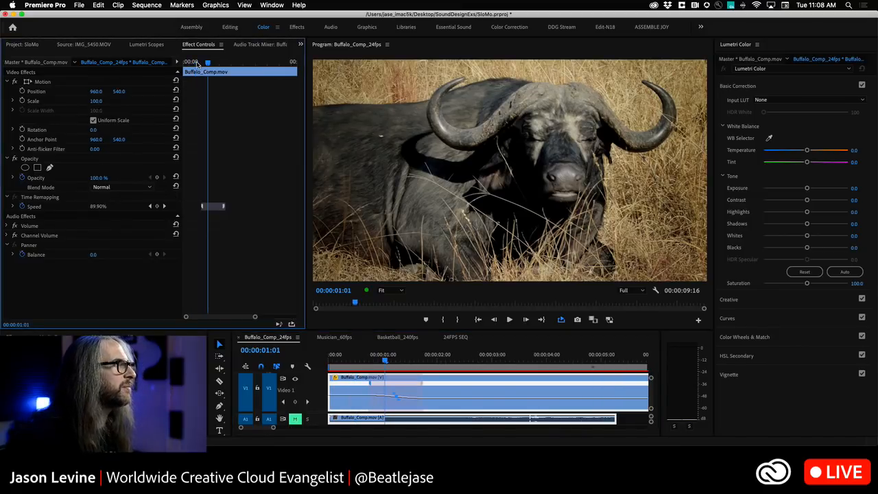
key("minus")
key("minus")
key("minus")
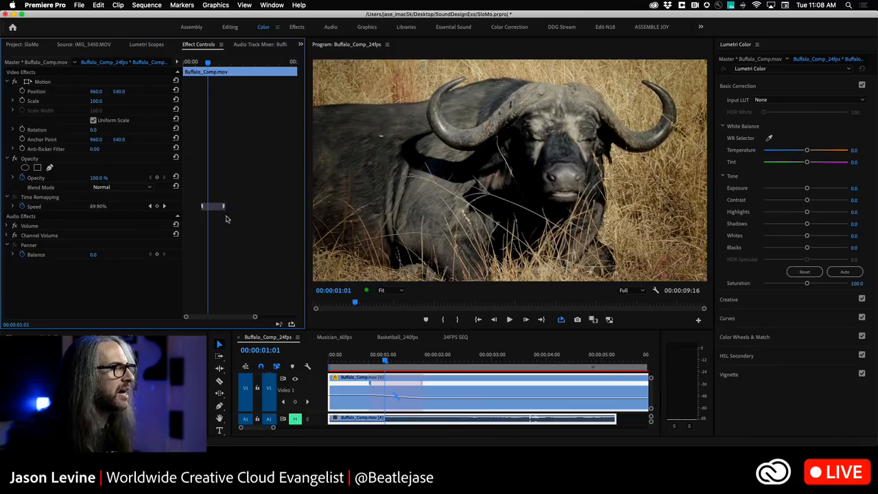
left_click_drag(225, 207, 235, 203)
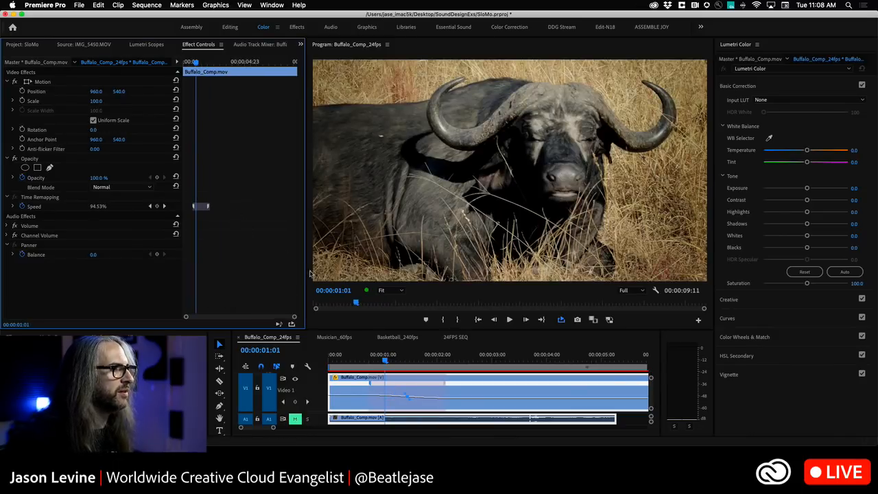
left_click(409, 401)
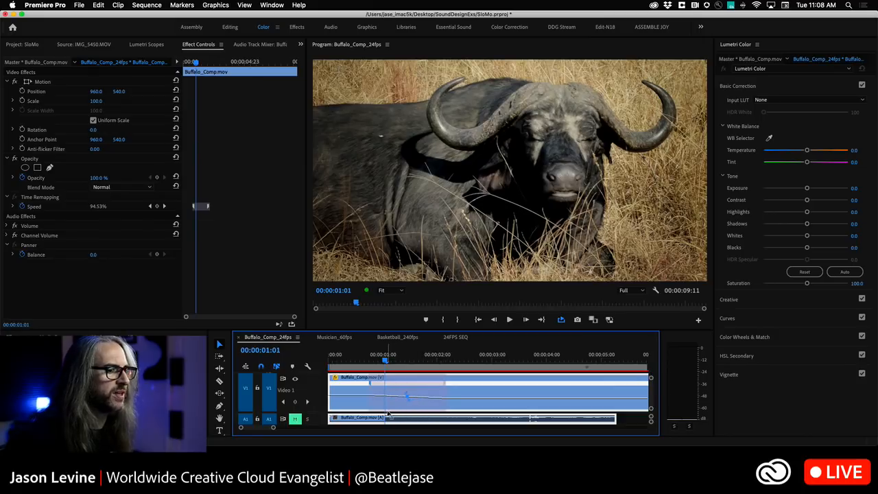
left_click_drag(395, 415, 419, 417)
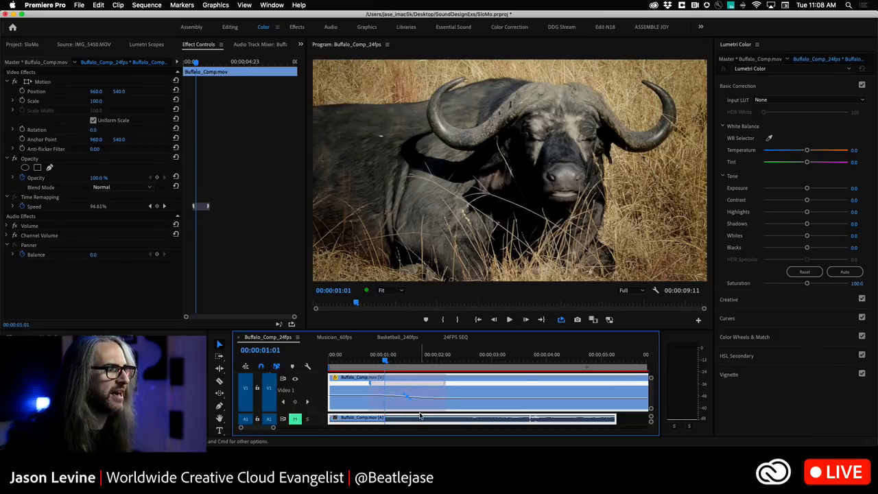
Play the buffalo sequence from its start through the slowed section and stop at 00:00:06:07
left_click_drag(382, 360, 265, 368)
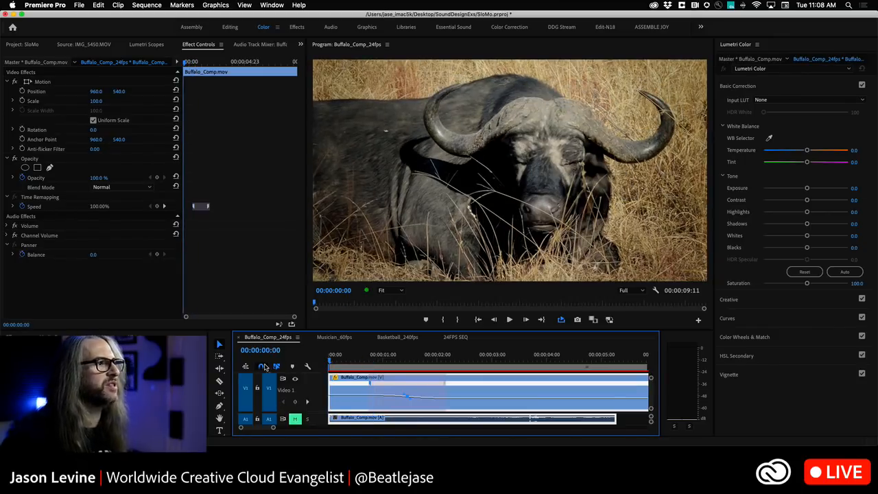
key("space")
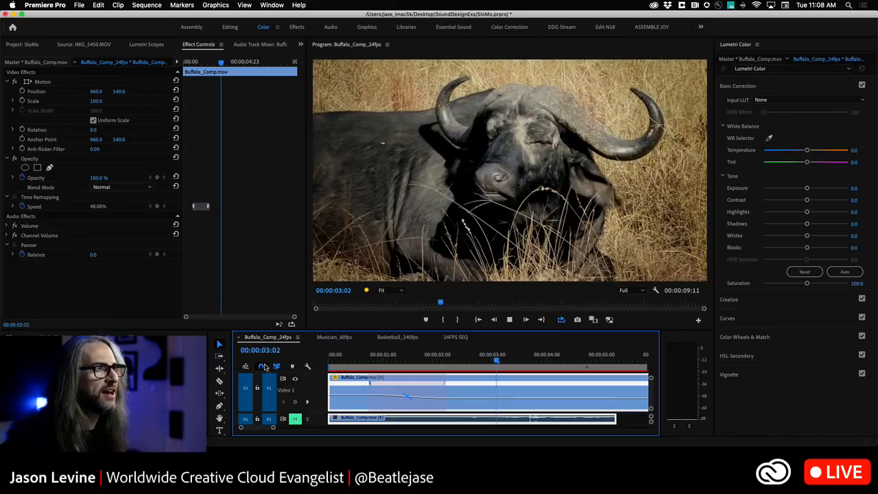
key("minus")
key("minus")
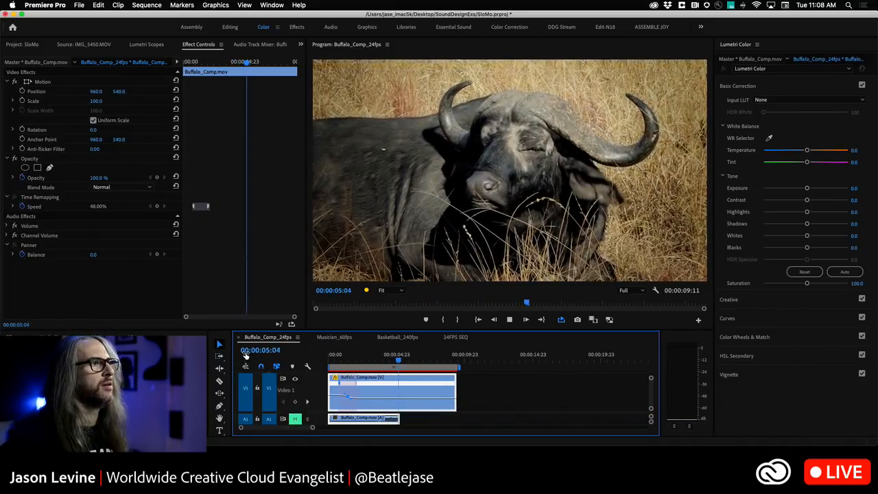
key("space")
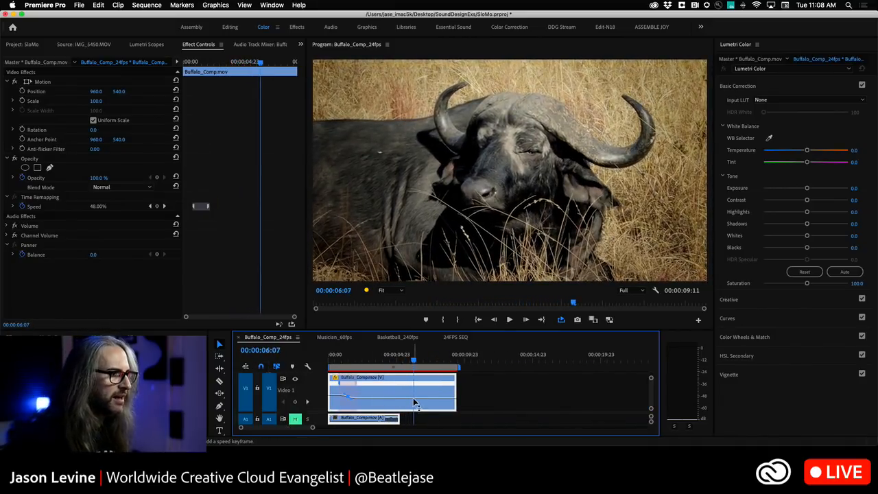
Add a second speed keyframe at 00:00:06:07 and raise the speed of the section after it to 109%
left_click(413, 398, "super")
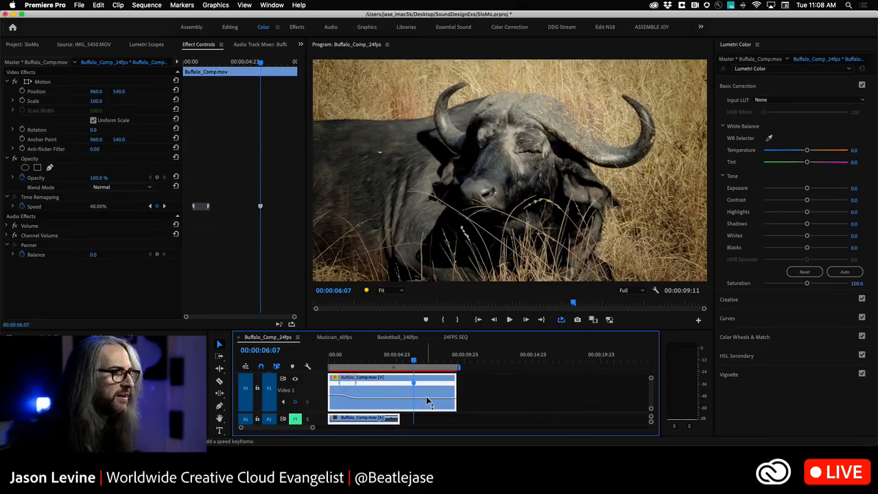
left_click_drag(426, 396, 426, 394)
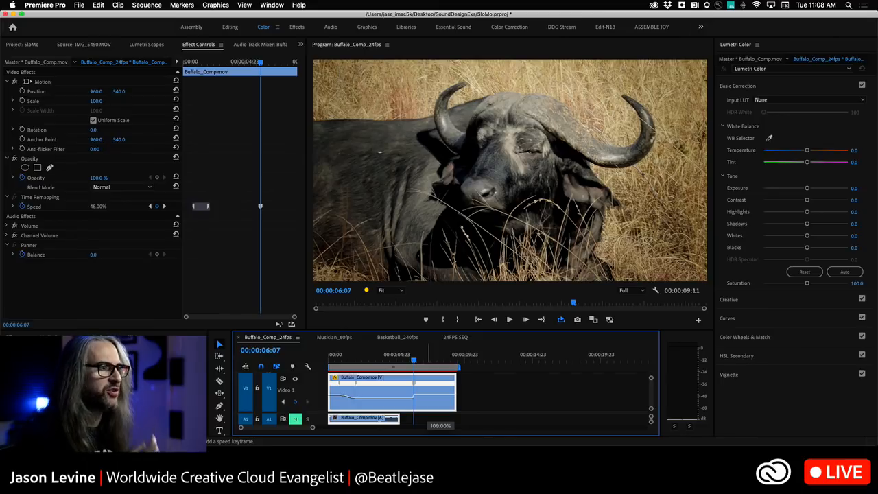
left_click_drag(432, 411, 431, 409)
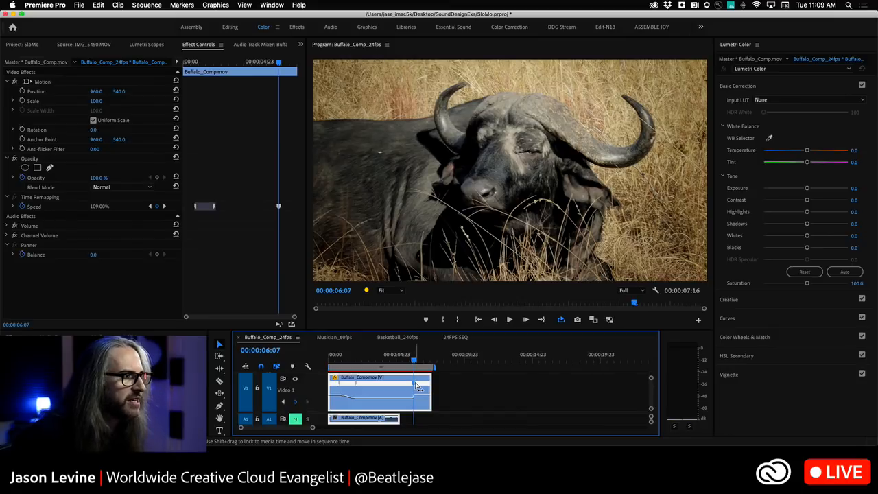
Split the second speed keyframe into a gradual ramp and select the ramp to show its curve handle
mouse_move(416, 386)
left_mouse_down()
mouse_move(395, 385)
mouse_move(426, 387)
left_mouse_up()
left_click(402, 384)
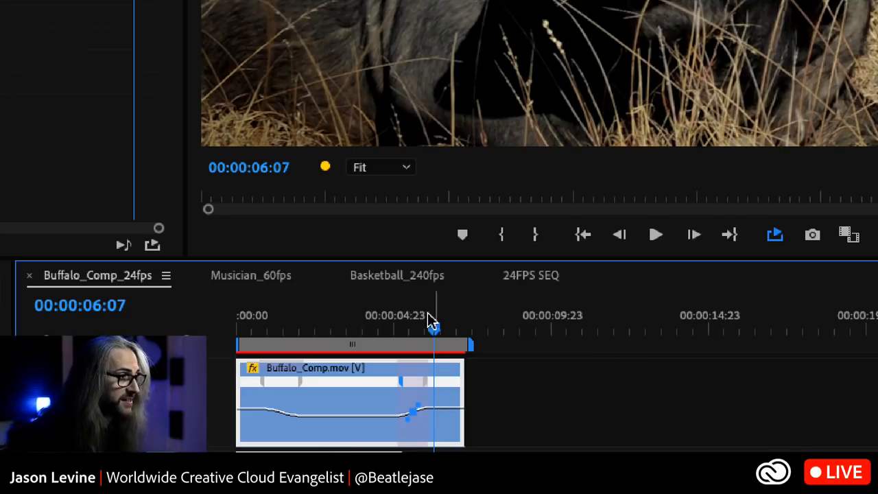
key("backslash")
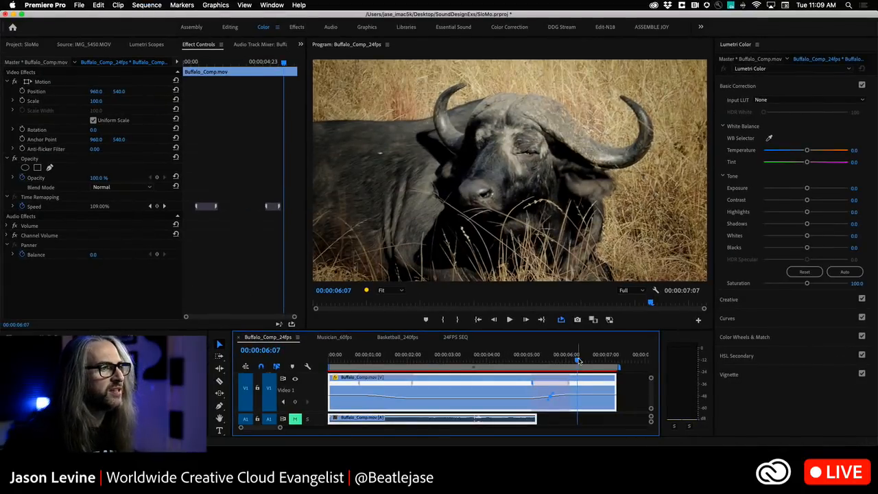
Render the entire work area of the buffalo sequence and play the speed ramps from the start
left_click_drag(812, 329, 518, 334)
left_click_drag(450, 365, 330, 366)
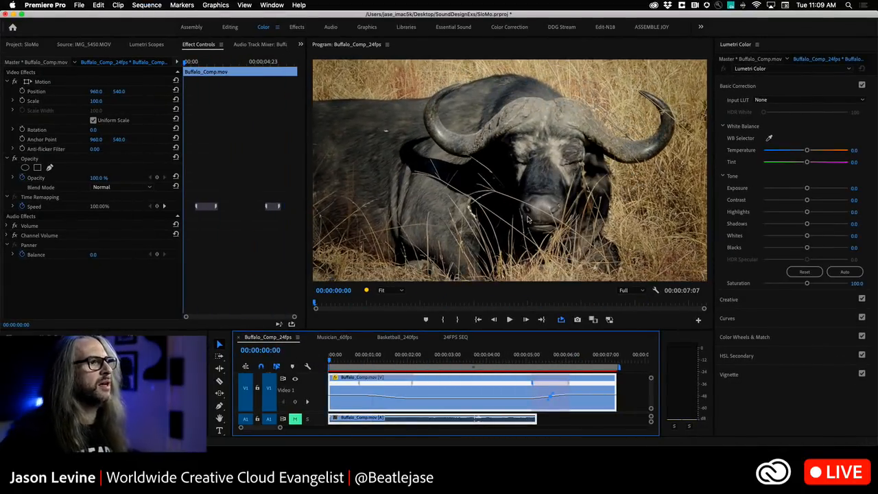
left_click(161, 4)
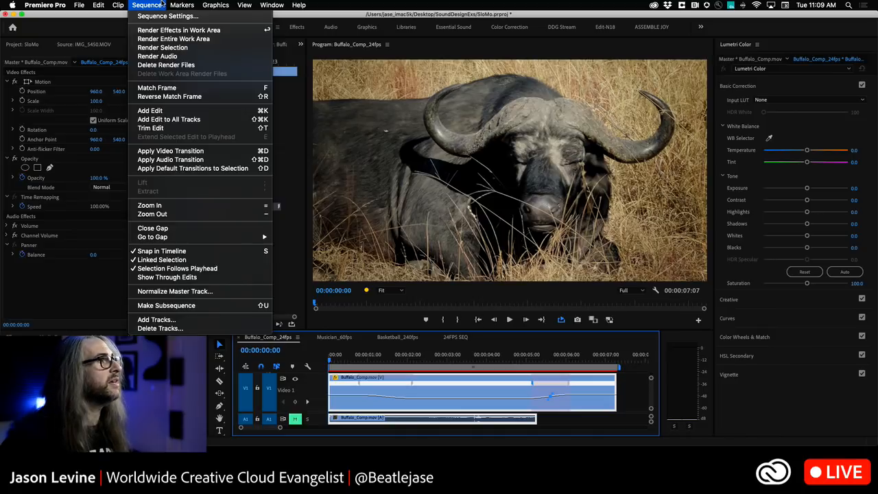
left_click(170, 40)
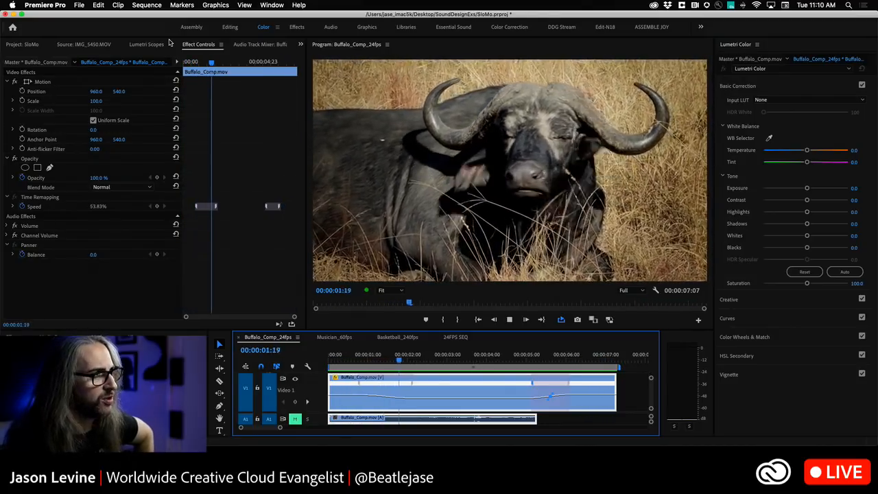
key("space")
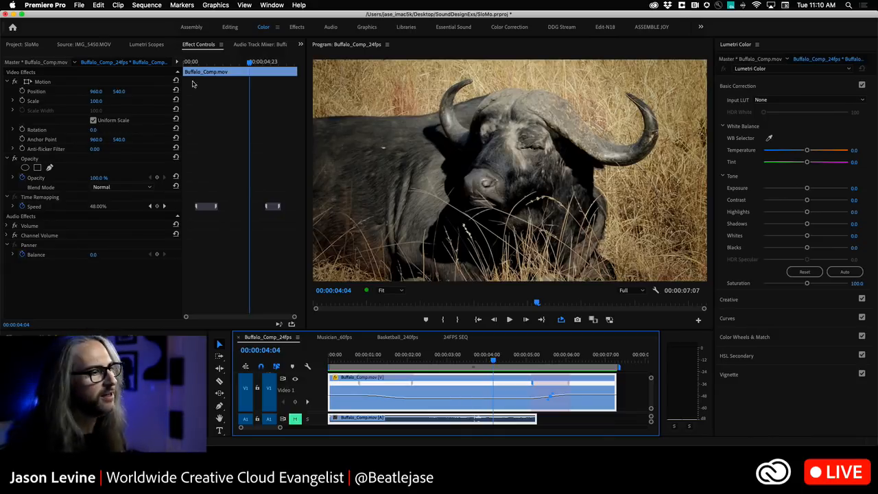
right_click(473, 386)
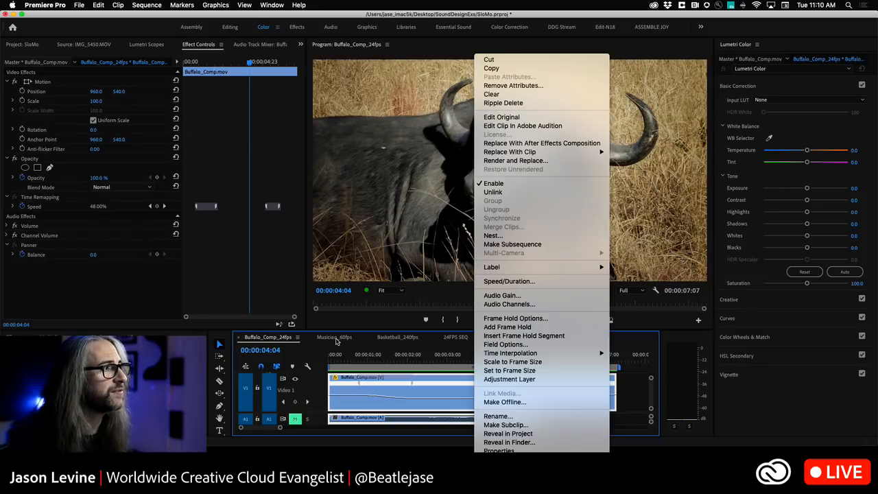
left_click(277, 339)
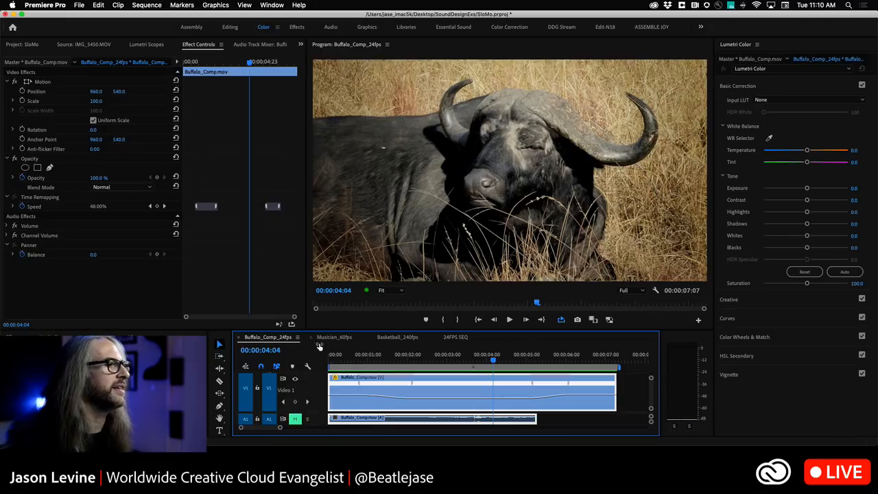
Switch to the Basketball_240fps sequence, play it through, and return to its start
left_click(397, 337)
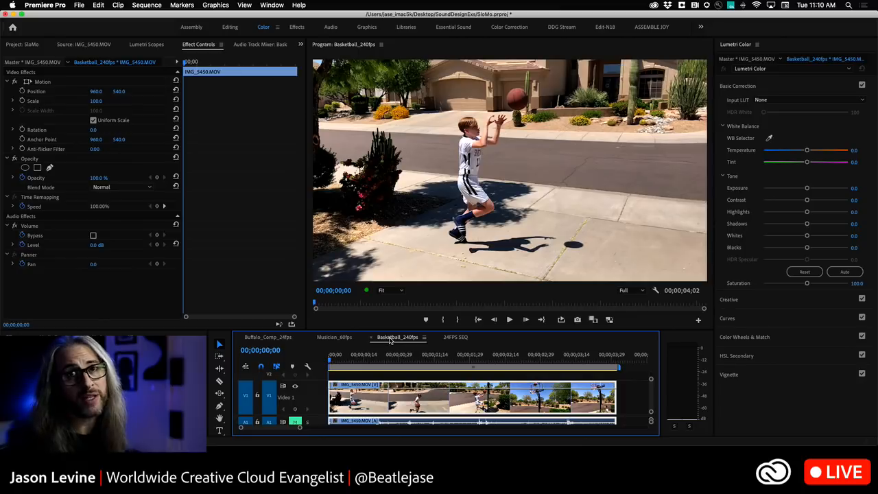
key("space")
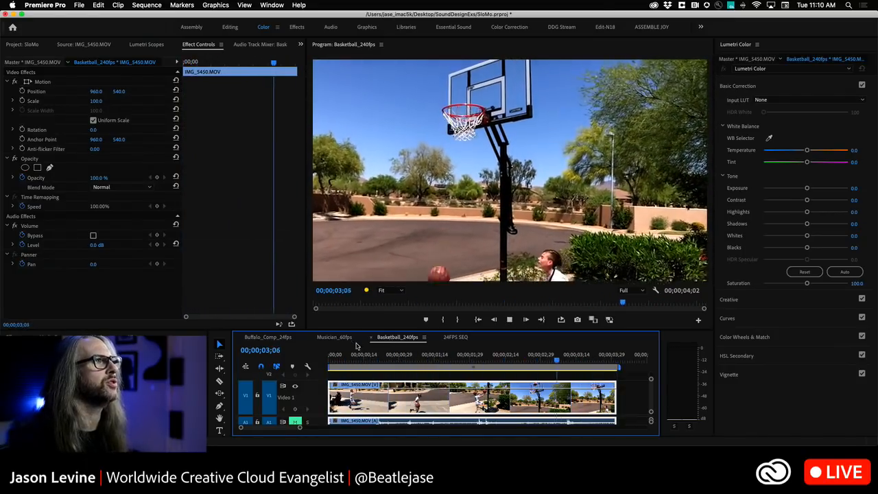
key("space")
key("Home")
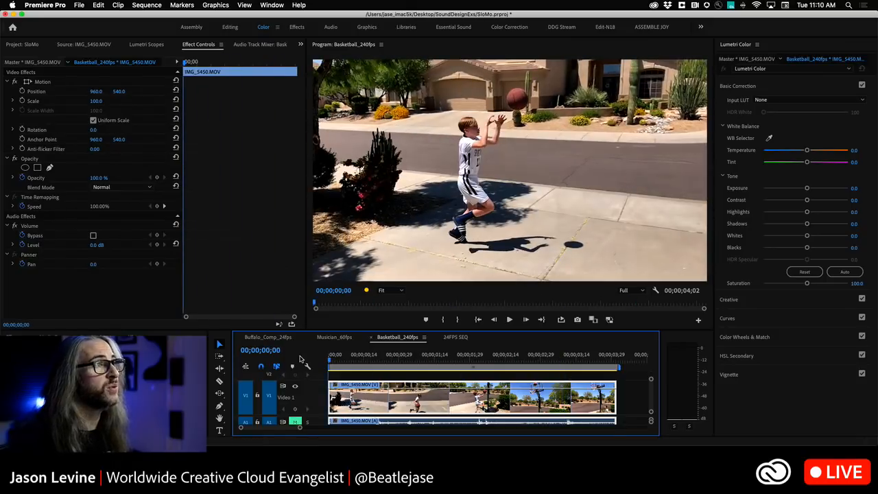
Check the source clips' frame rates in the project and play the opening of the basketball sequence
left_click(15, 44)
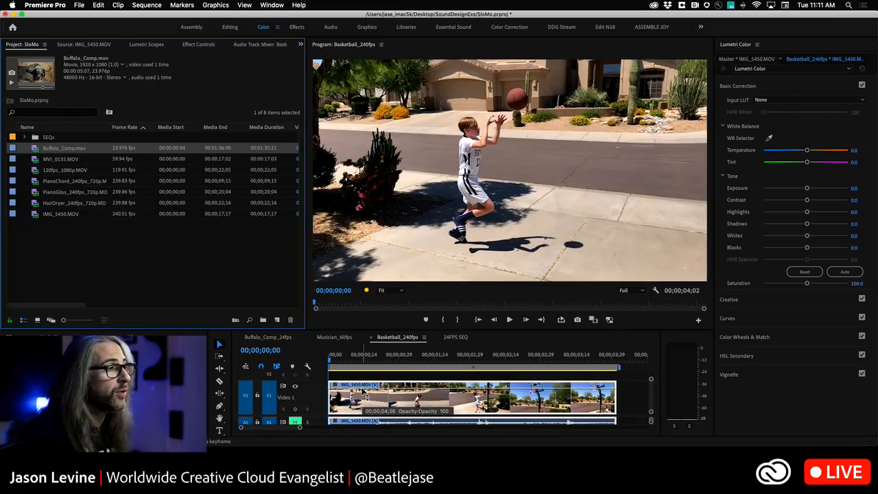
left_click(332, 359)
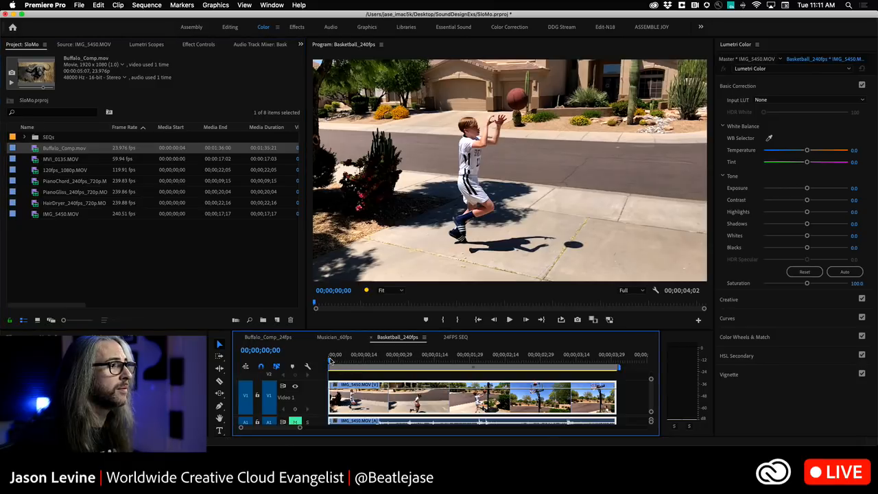
key("space")
key("space")
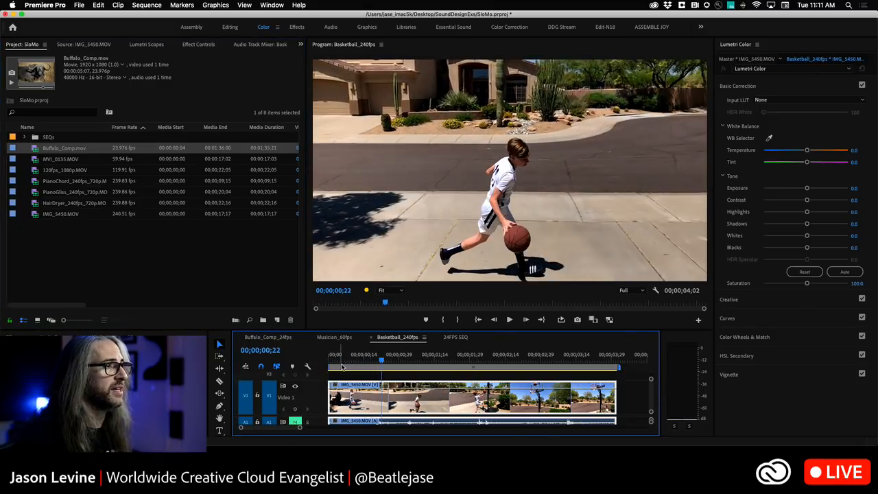
Move the playhead to 00;00;00;15 and show the basketball clip's time remapping speed line
left_click_drag(385, 364, 366, 365)
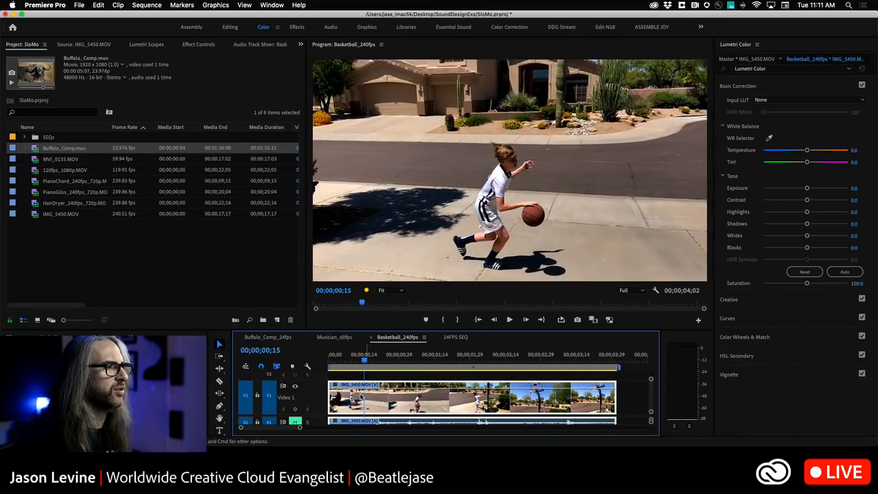
left_click(334, 386)
mouse_move(356, 414)
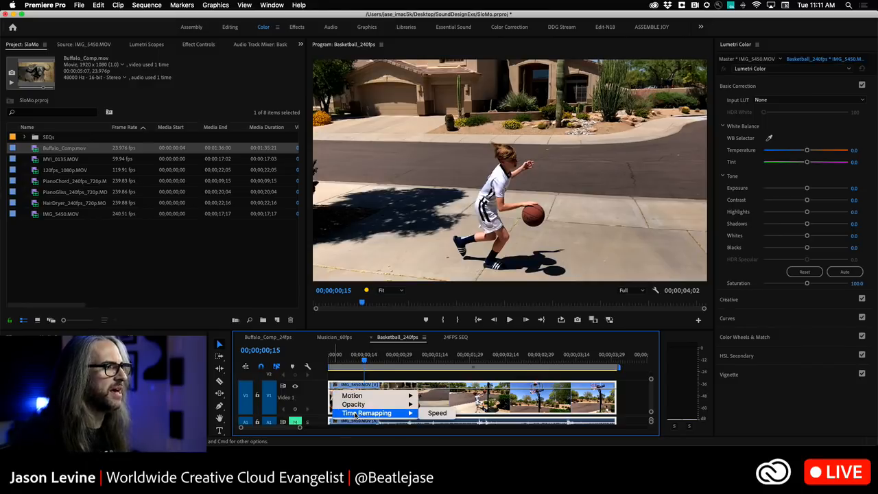
left_click(437, 413)
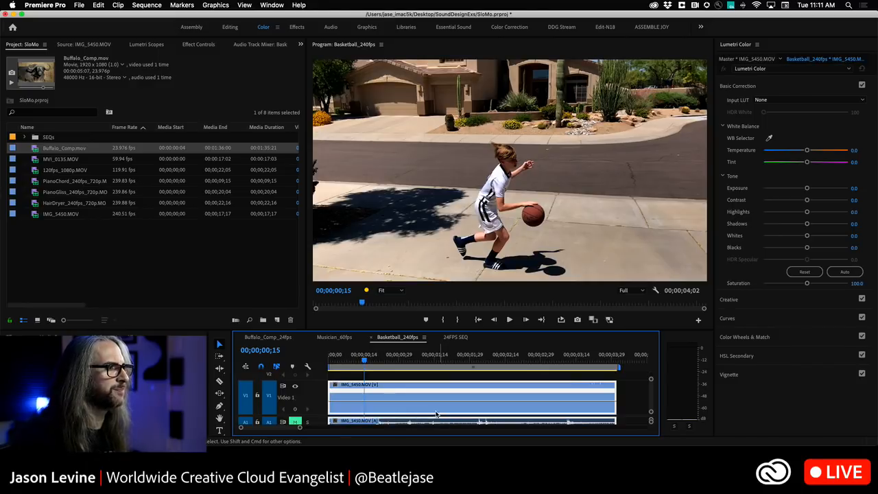
Add a speed keyframe at 00;00;00;15 and slow the rest of the basketball clip so the sequence lasts about 40 seconds
left_click(364, 402, "super")
left_click_drag(377, 401, 377, 408)
key("backslash")
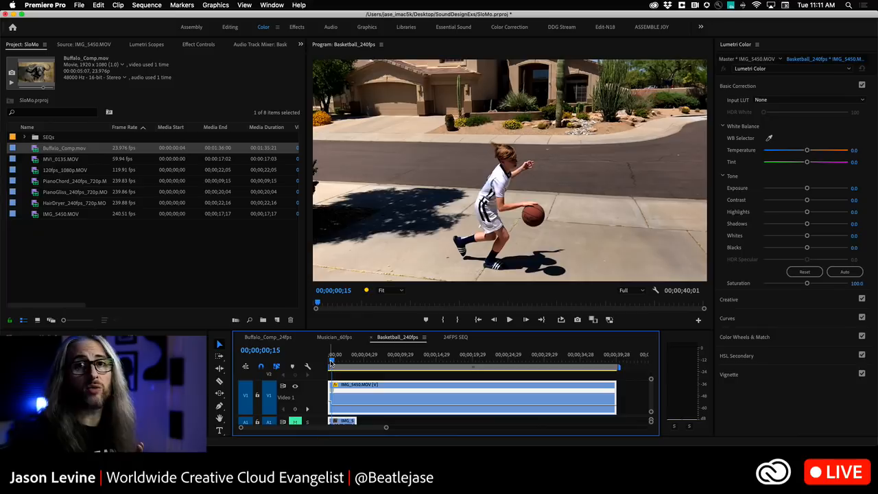
Add a speed keyframe at 00;00;18;24 and raise the speed of the section after it to 99%
left_click_drag(330, 359, 463, 361)
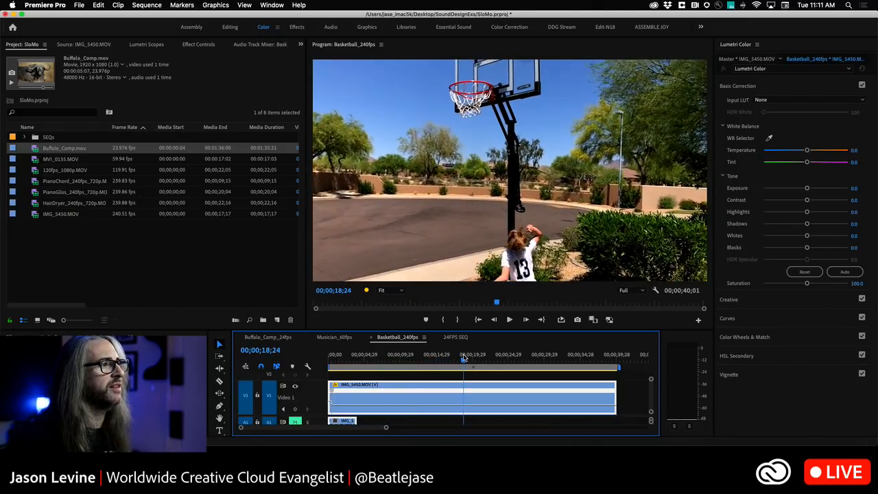
left_click(463, 405, "super")
left_click_drag(474, 405, 475, 400)
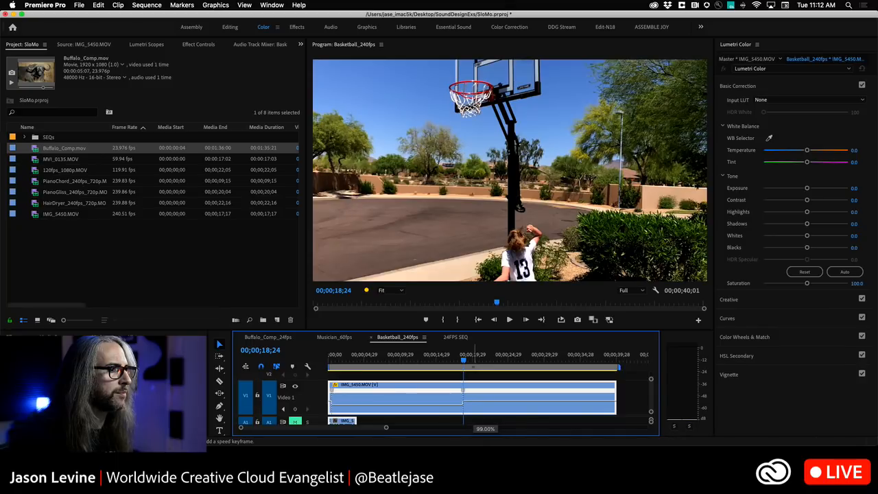
Split the speed keyframe at 00;00;18;24 into a gradual ramp and return the playhead to the sequence start
left_click_drag(474, 402, 467, 394)
left_click_drag(469, 393, 514, 398)
left_click_drag(464, 362, 282, 353)
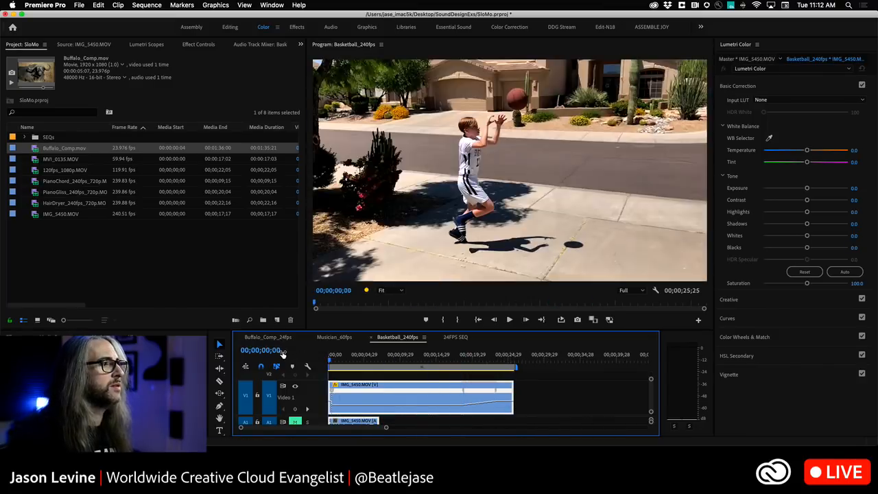
right_click(413, 390)
mouse_move(453, 268)
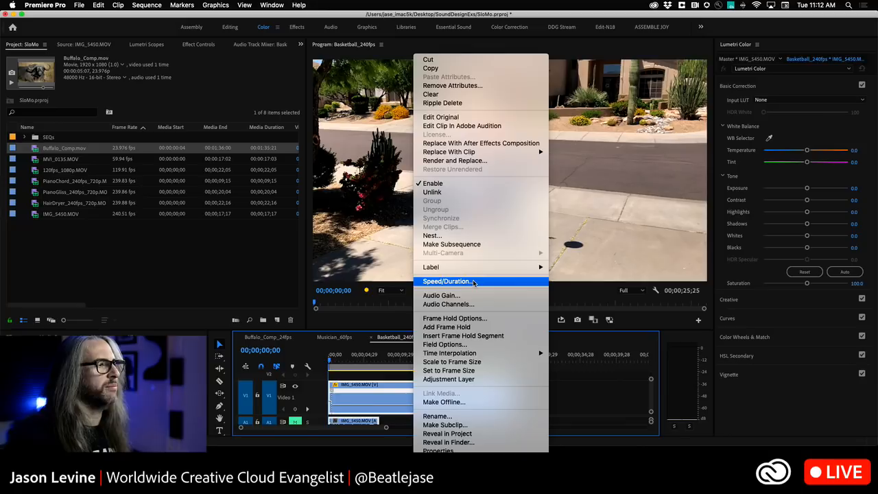
left_click(472, 282)
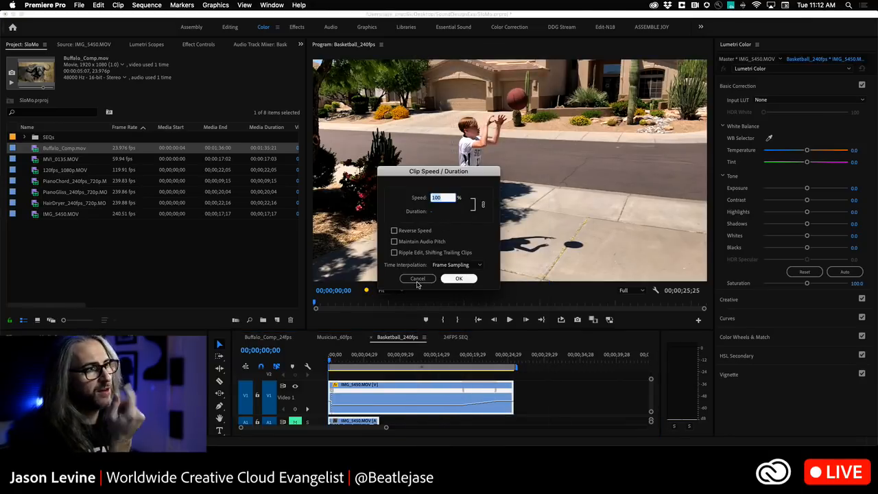
left_click(418, 278)
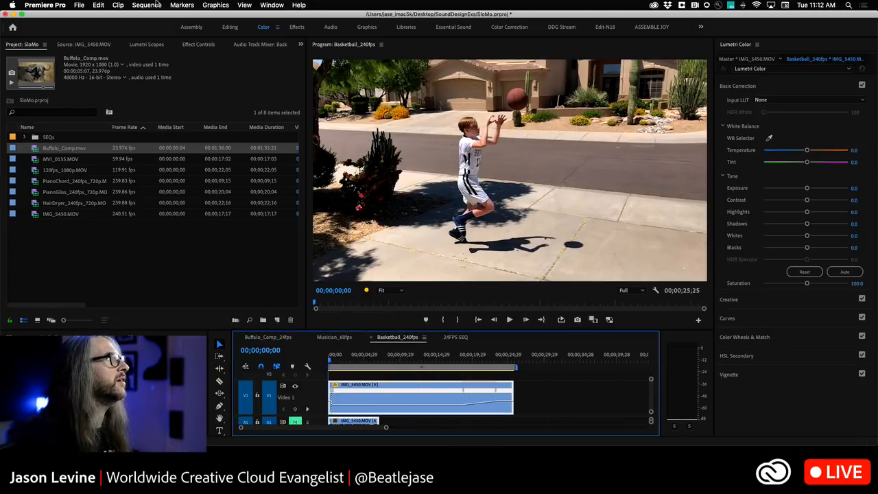
Render the basketball sequence's work area and review the ramped playback enlarged, leaving the playhead at 00;00;15;12
left_click(157, 5)
left_click(184, 45)
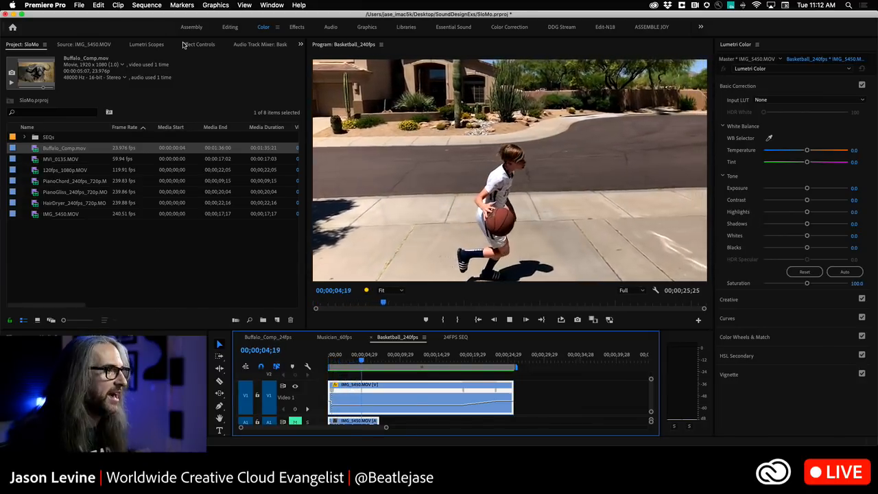
key("grave")
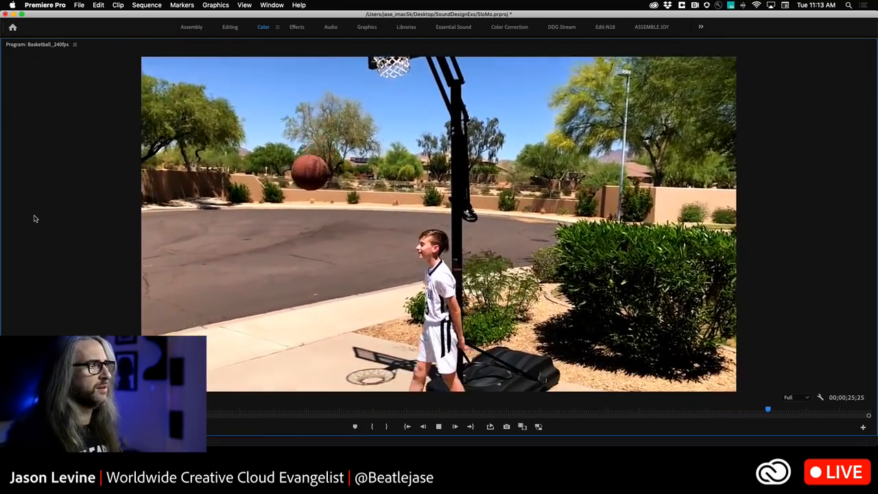
key("grave")
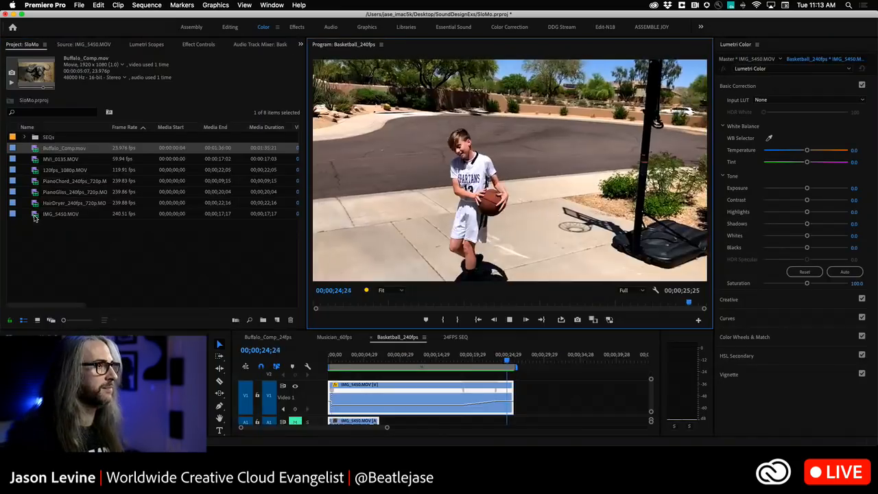
key("space")
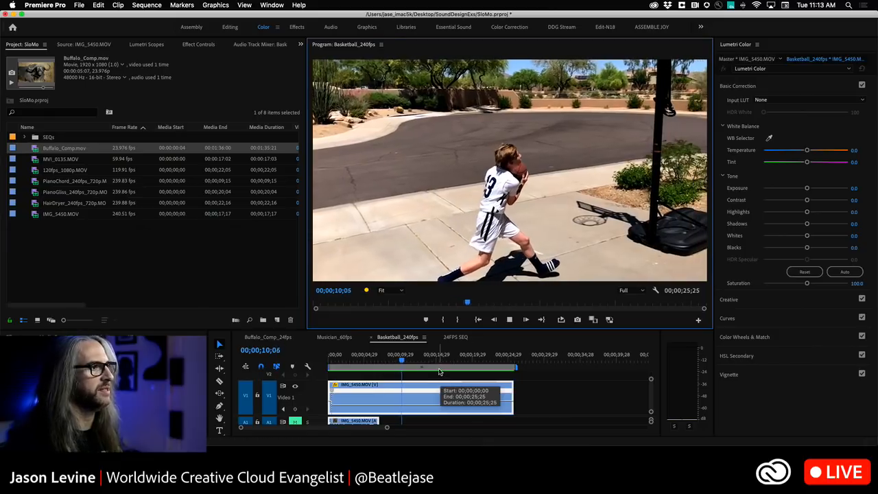
left_click(408, 360)
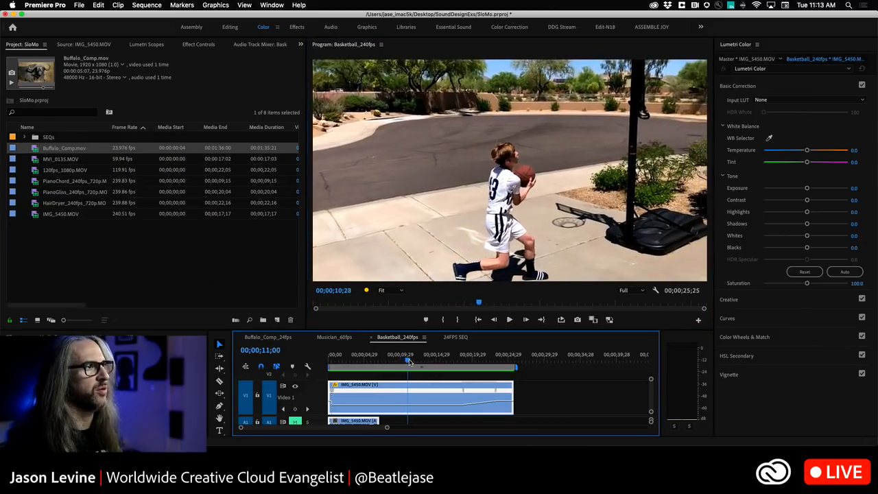
mouse_move(435, 359)
left_mouse_down()
mouse_move(446, 359)
mouse_move(389, 360)
mouse_move(440, 360)
left_mouse_up()
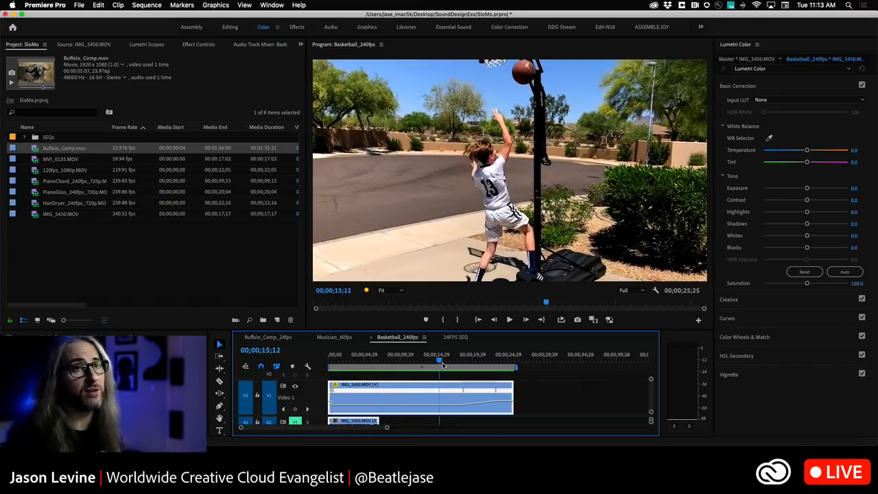
In the Musician_60fps sequence, show the clip's time remapping speed line and slow the whole clip so it lasts 00:00:05:07
left_click(334, 337)
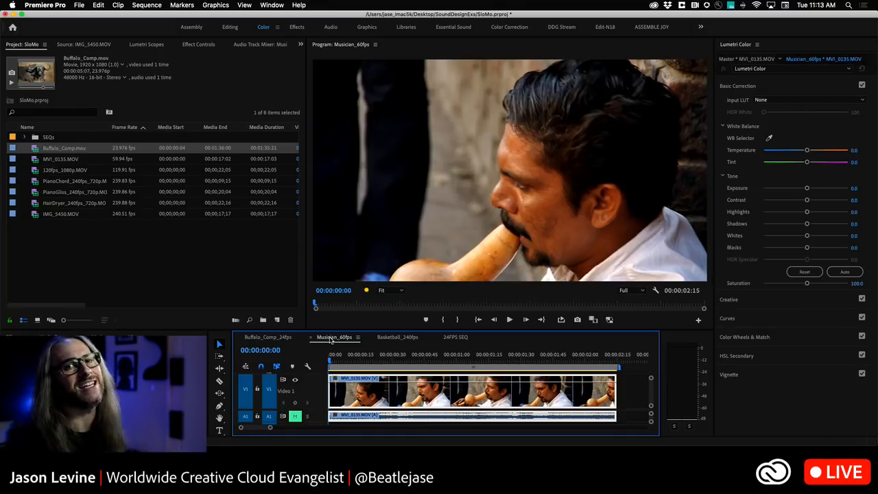
right_click(336, 379)
mouse_move(358, 410)
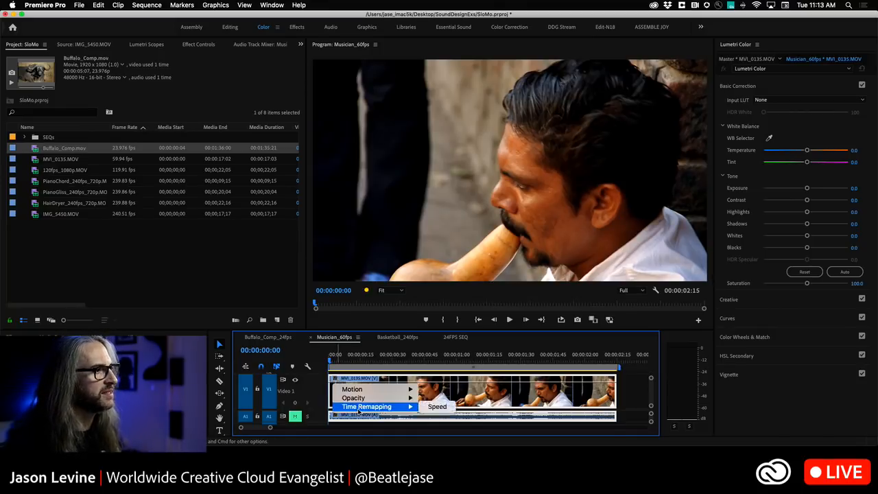
left_click(437, 406)
left_click_drag(405, 395, 405, 400)
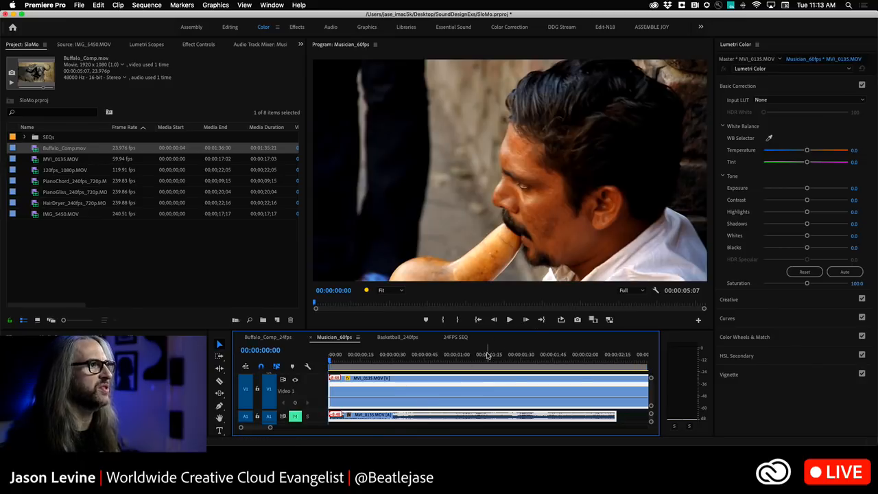
Play the slowed musician clip with the whole sequence fitted in the timeline to judge its motion
key("space")
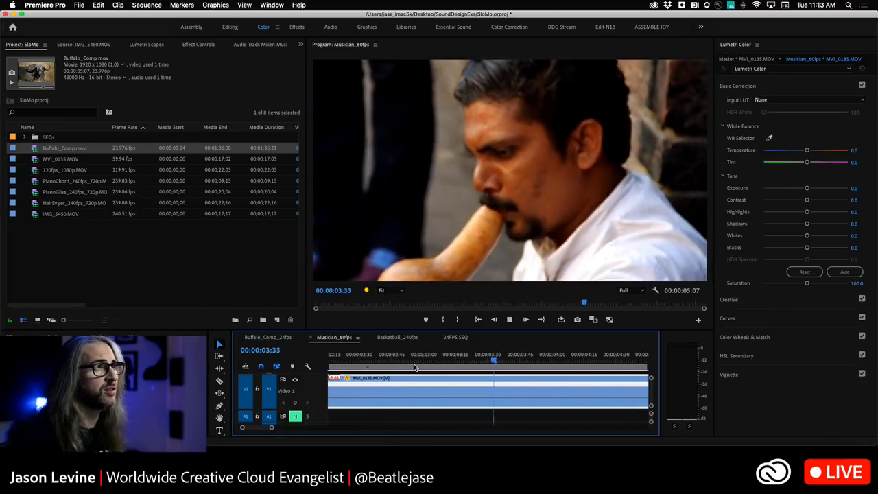
key("backslash")
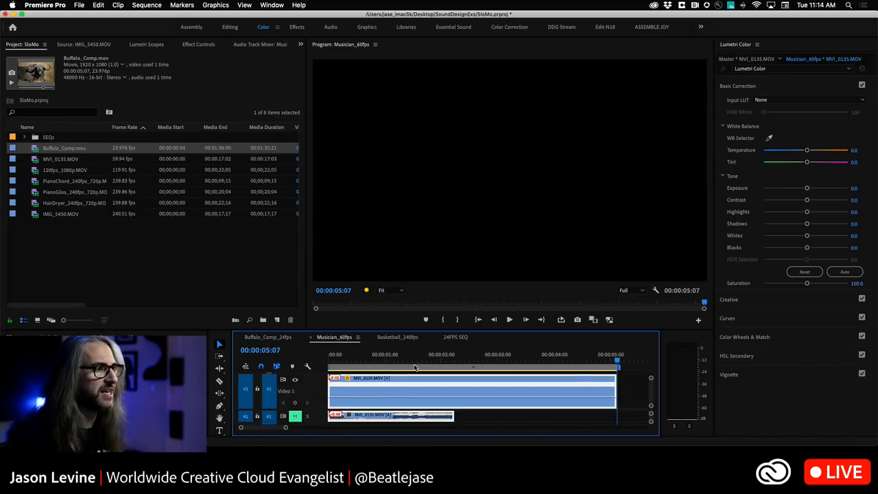
left_click(414, 368)
key("space")
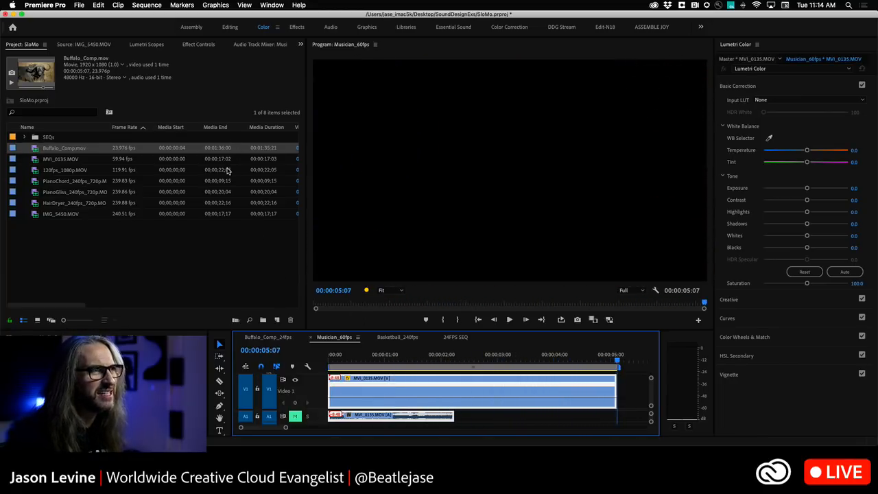
key("space")
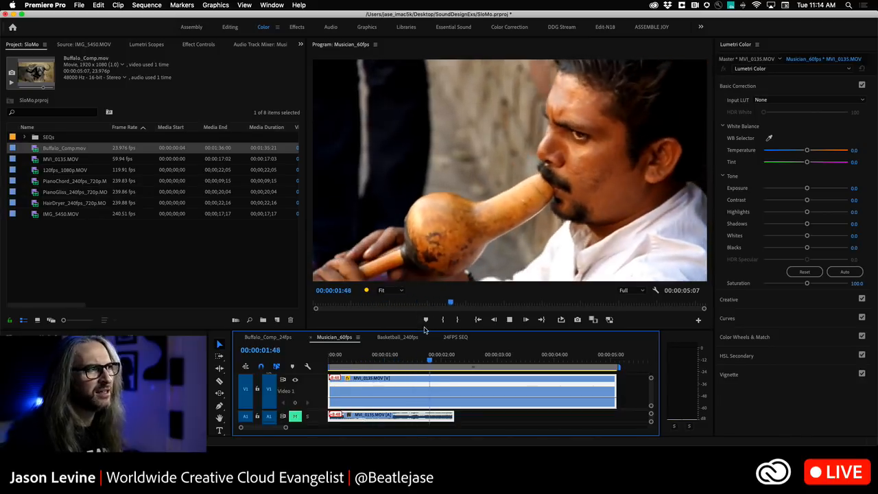
Set the musician clip's time interpolation to Optical Flow and render the entire work area
right_click(450, 381)
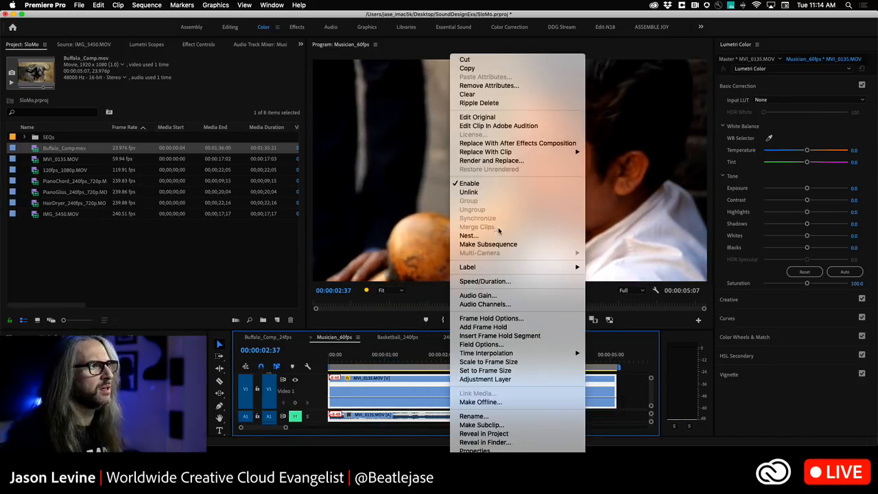
left_click(508, 281)
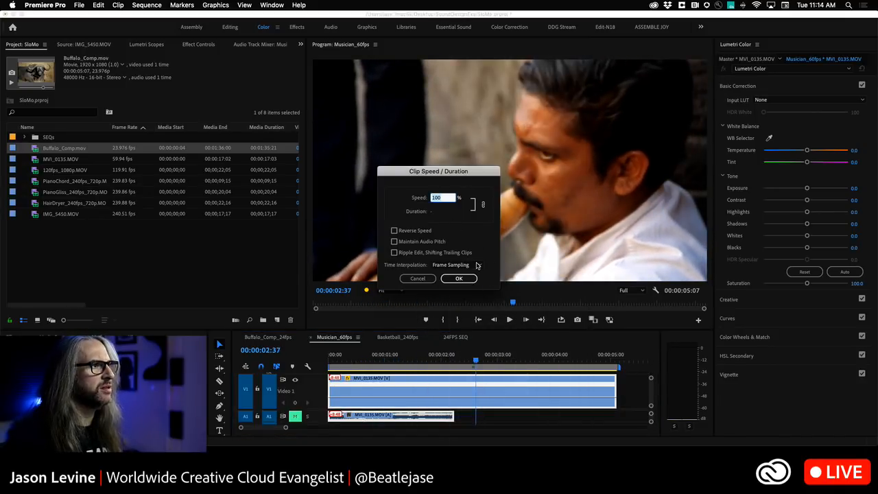
left_click(478, 265)
left_click(461, 293)
left_click(458, 278)
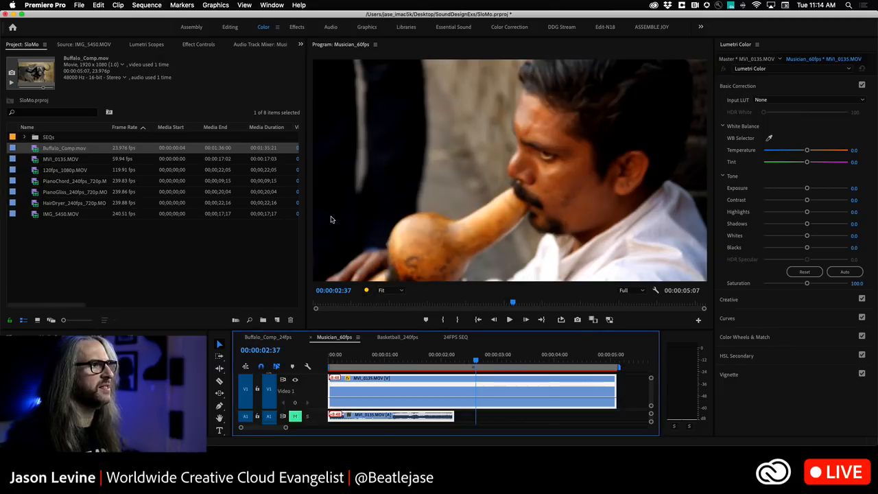
left_click(146, 4)
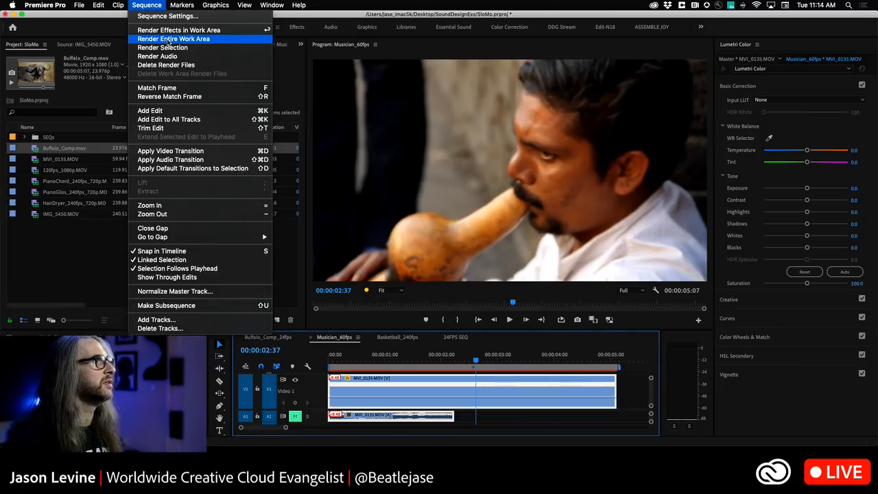
left_click(169, 40)
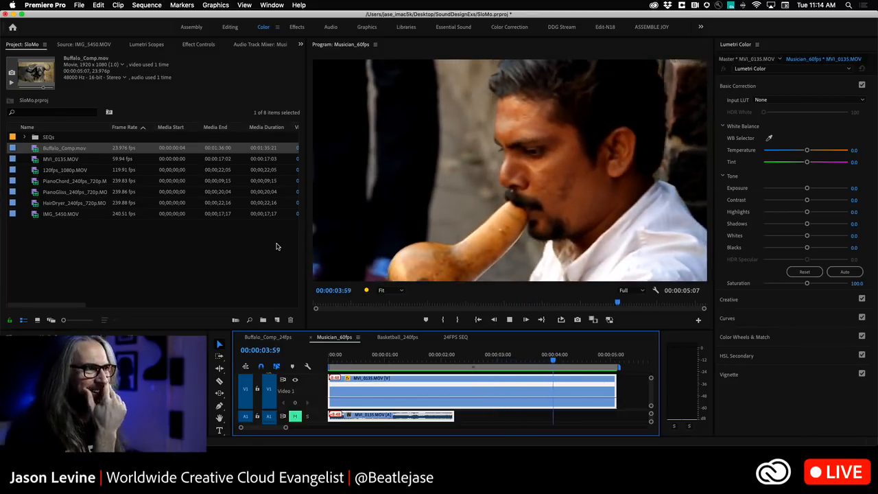
Loop the rendered musician sequence, review it enlarged, and scrub back to 00:00:01:35
key("space")
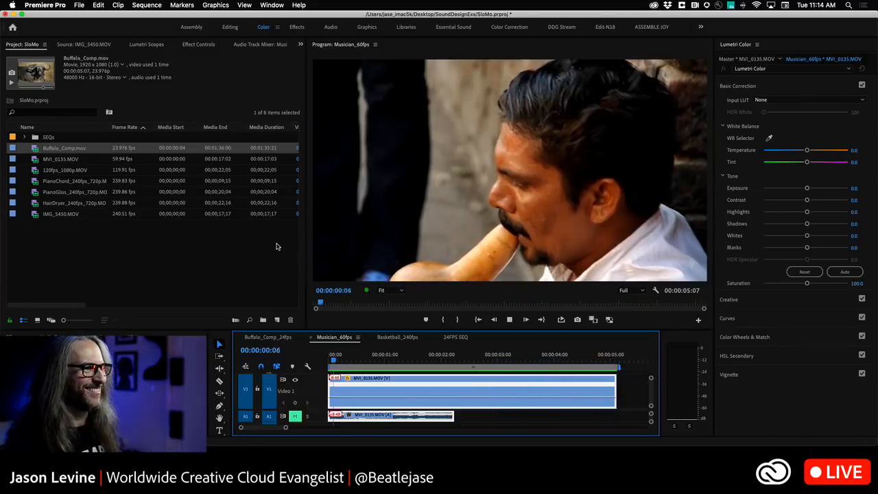
left_click(560, 321)
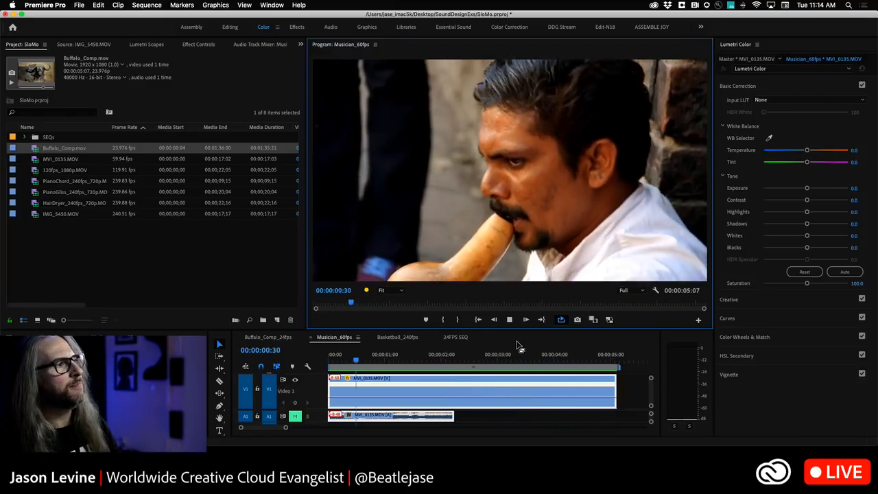
key("grave")
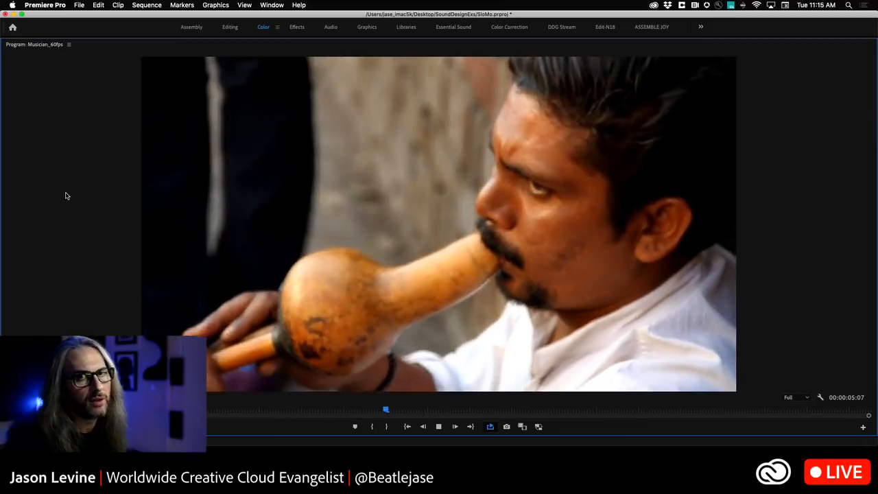
key("grave")
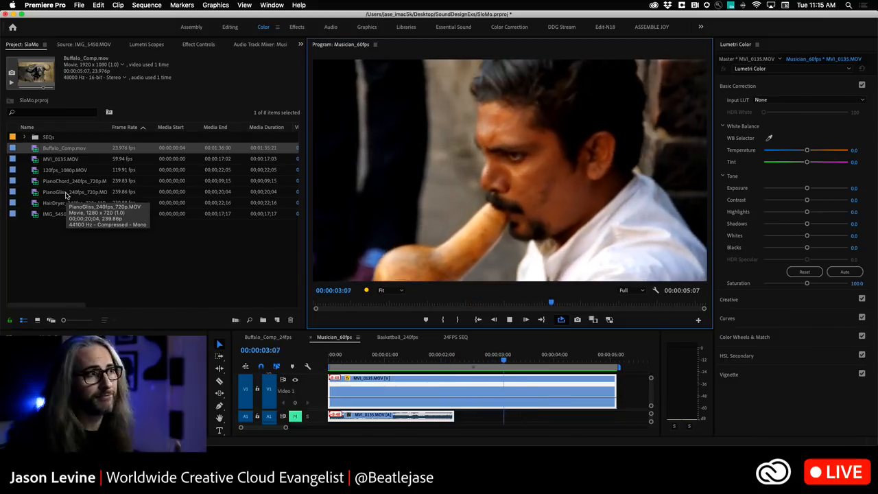
key("space")
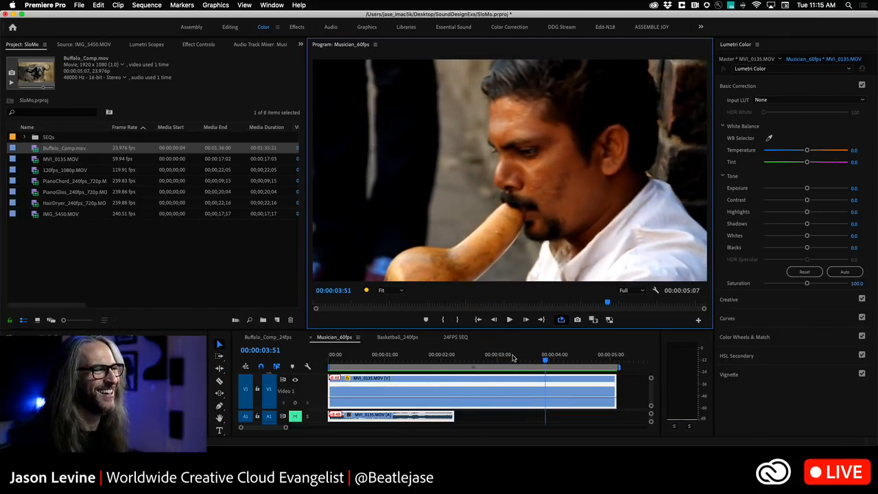
left_click_drag(547, 361, 419, 365)
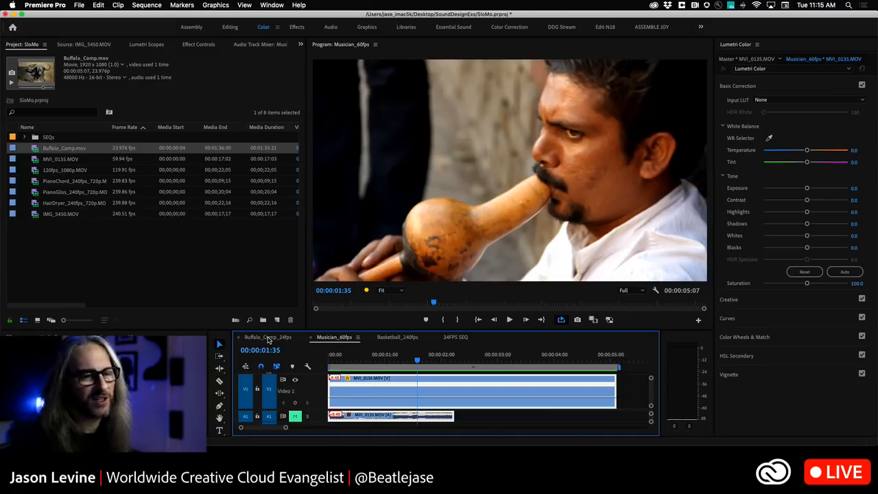
Open the Buffalo_Comp_24fps sequence and check which time remapping property the clip's keyframe line displays
left_click(267, 337)
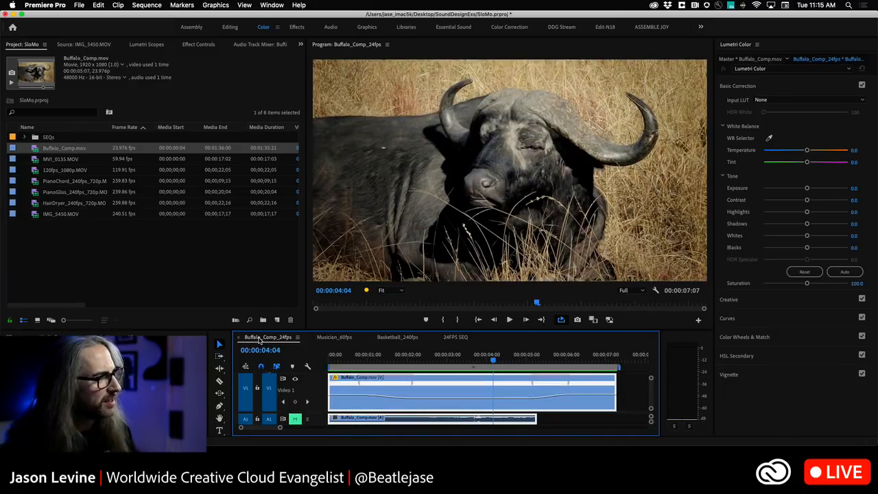
left_click(335, 378)
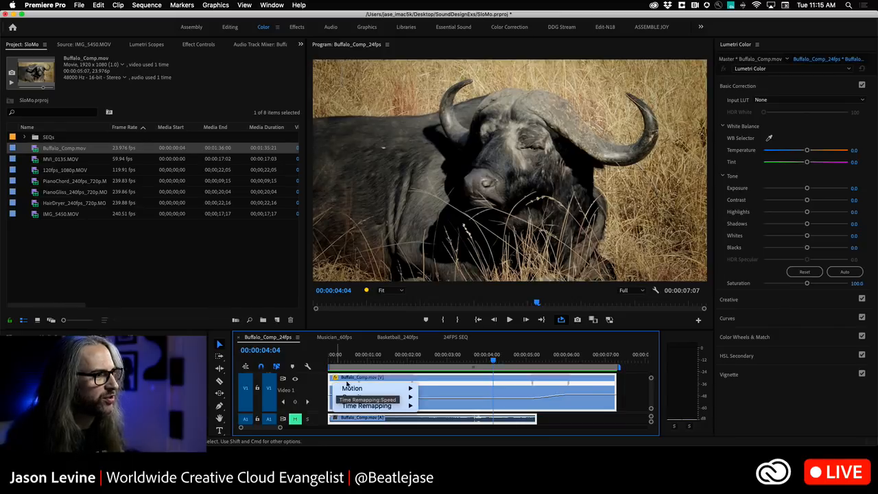
mouse_move(374, 408)
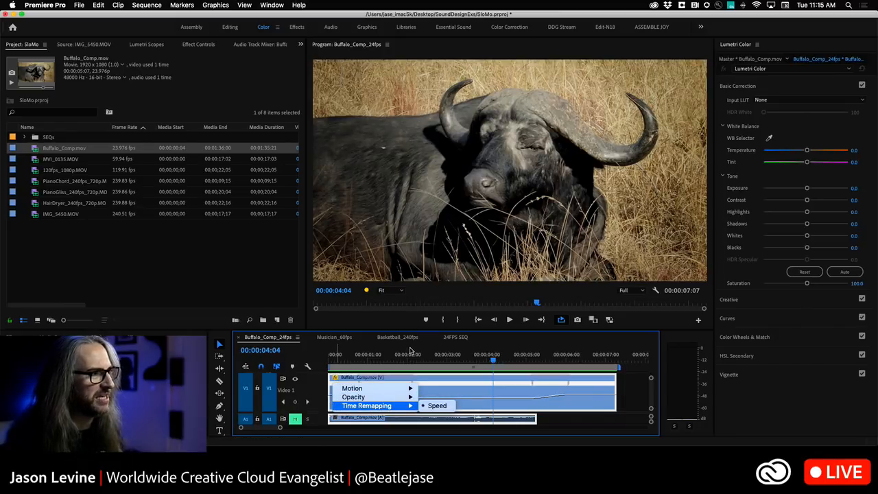
left_click(414, 353)
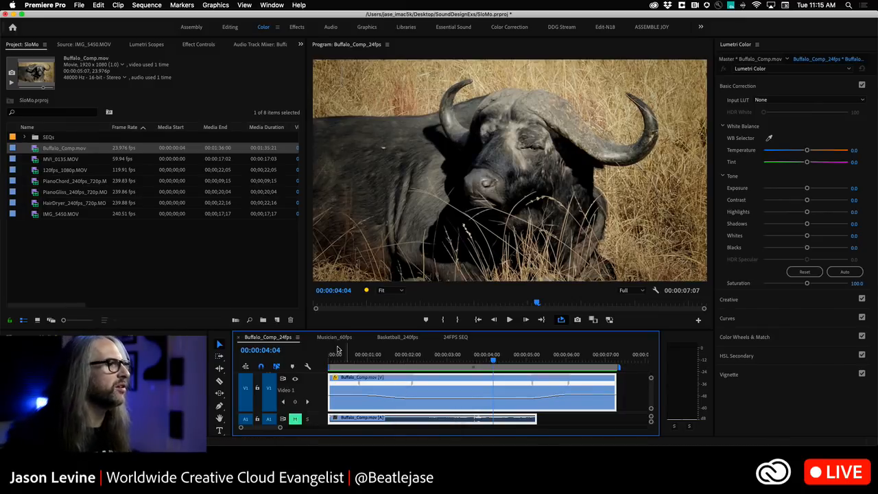
Create a new sequence from the PianoGliss_240fps_720p.MOV clip and play it
left_click(39, 194)
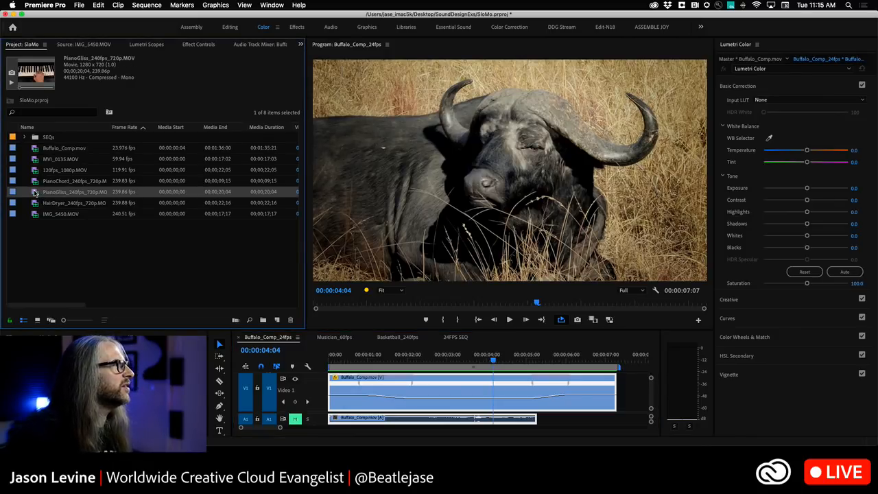
right_click(35, 193)
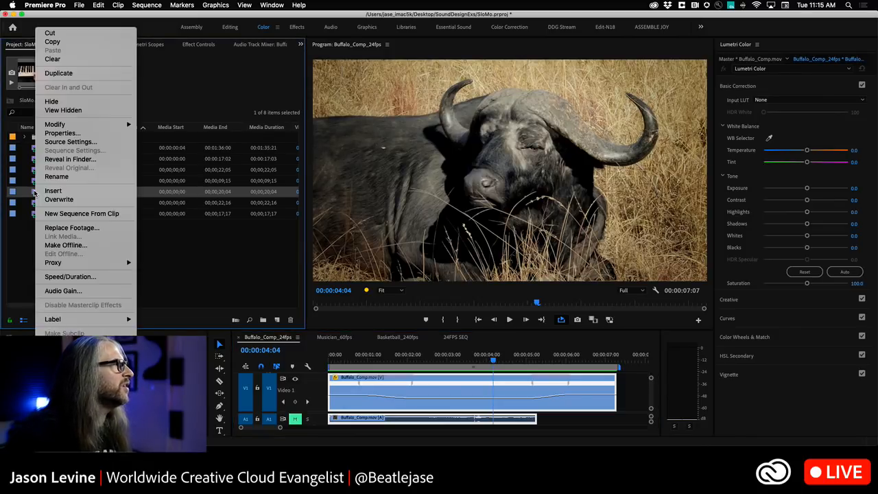
left_click(76, 213)
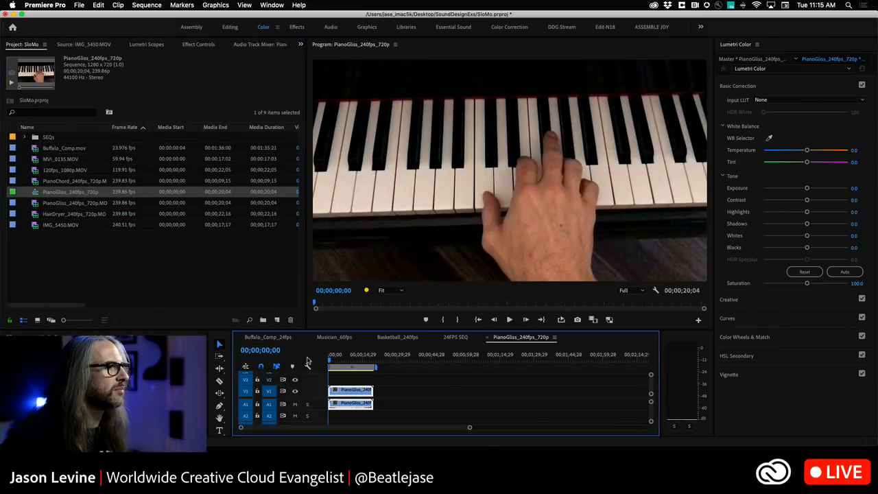
key("space")
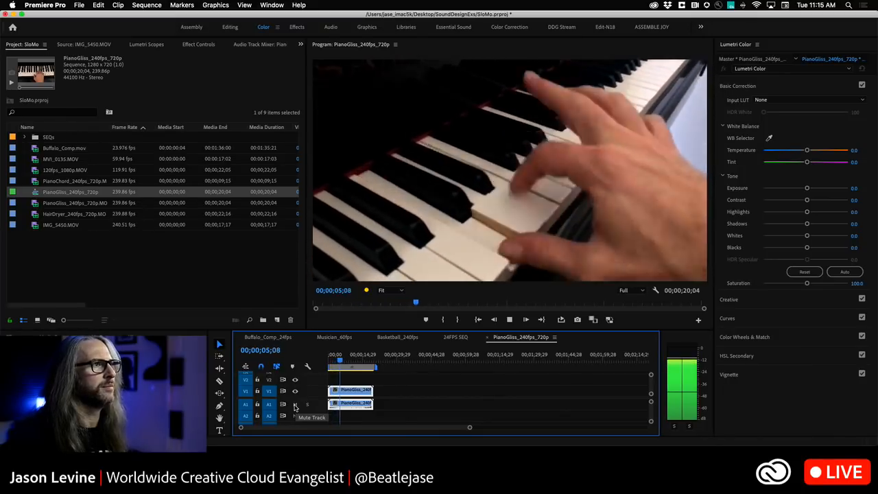
Stop playback of the piano sequence and mute audio track A1
key("space")
left_click(295, 404)
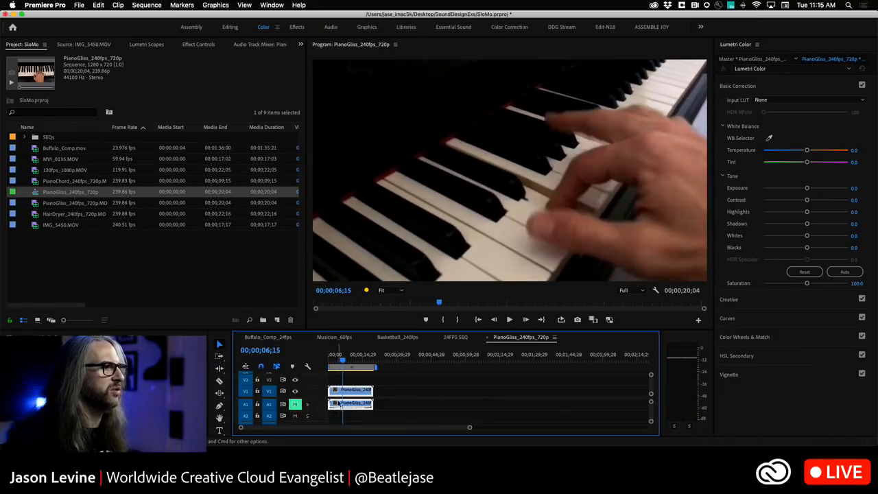
Show the Time Remapping Speed line on the V1 piano clip and raise its speed until the video is about half its original length
double_click(312, 393)
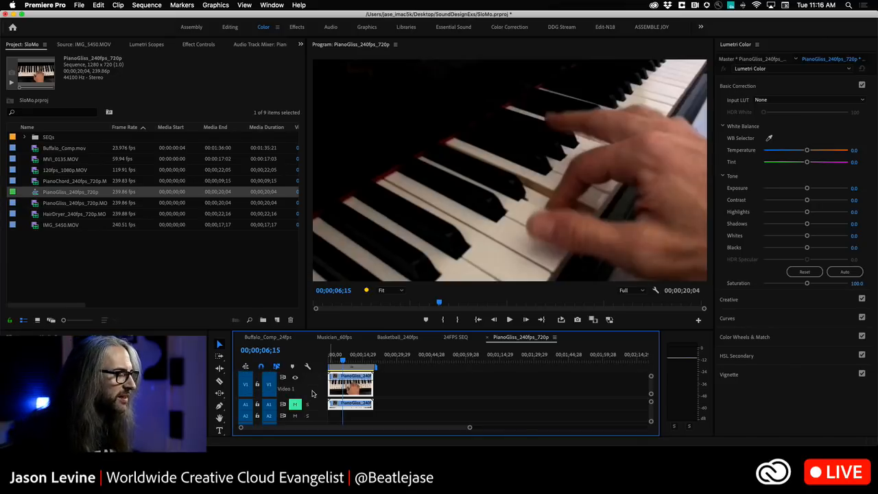
left_click(334, 379)
mouse_move(350, 405)
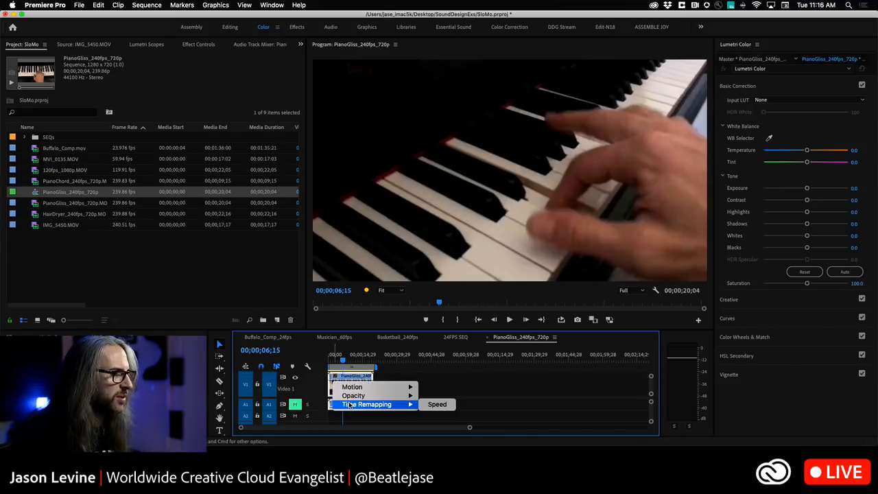
left_click(437, 404)
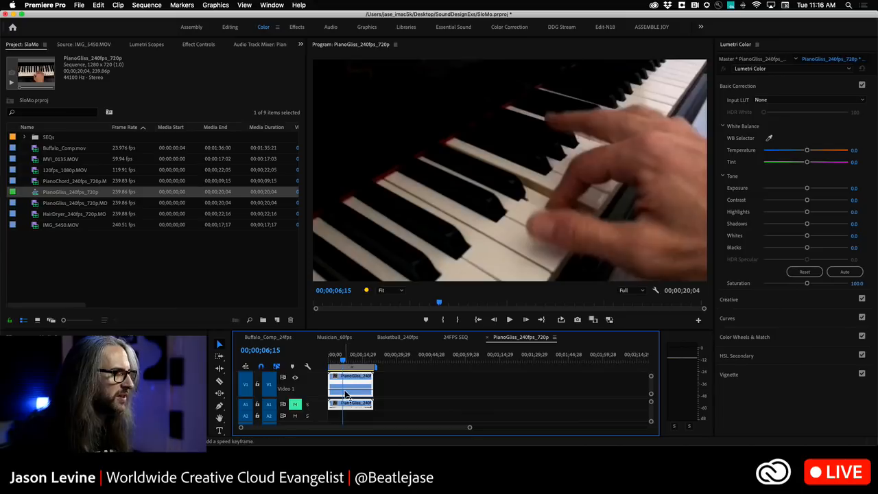
left_click_drag(345, 392, 345, 389)
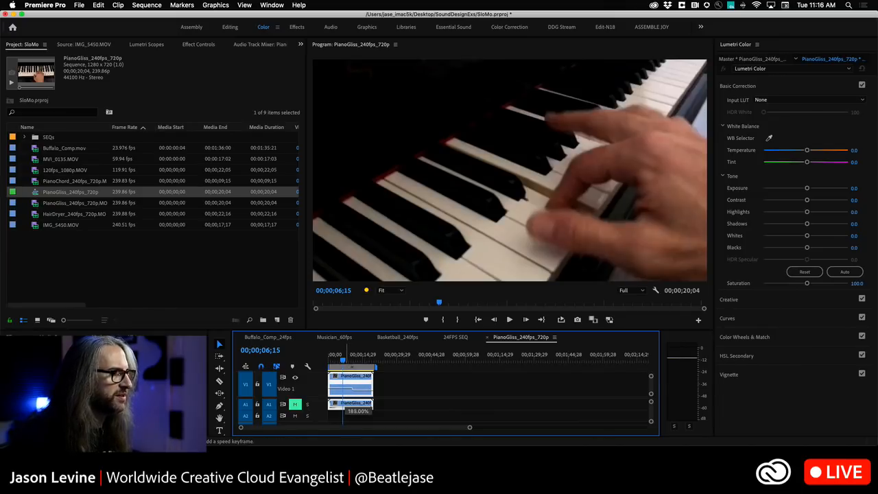
Play the sped-up piano clip from the sequence start to 00;00;09;06, pausing partway to review the motion
left_click_drag(346, 348, 287, 363)
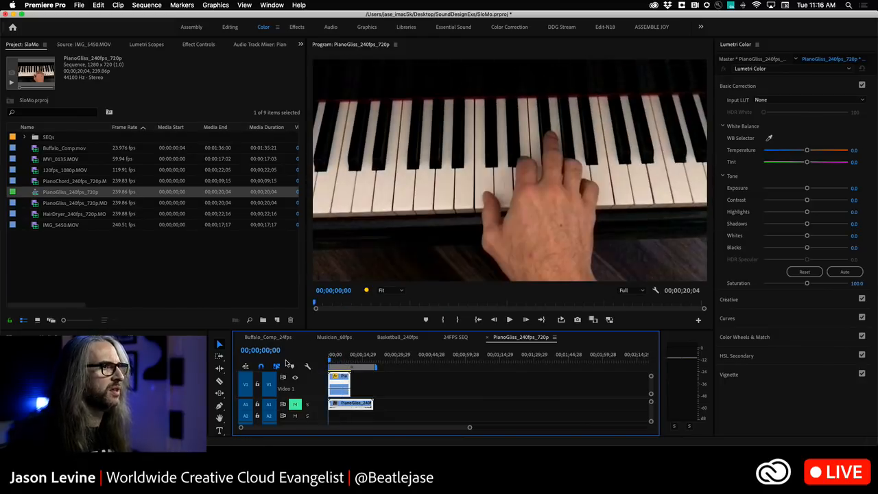
key("space")
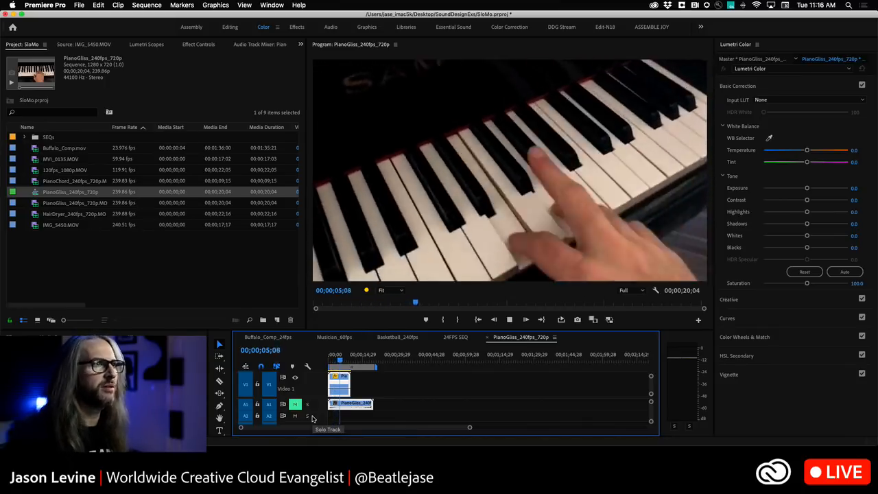
key("space")
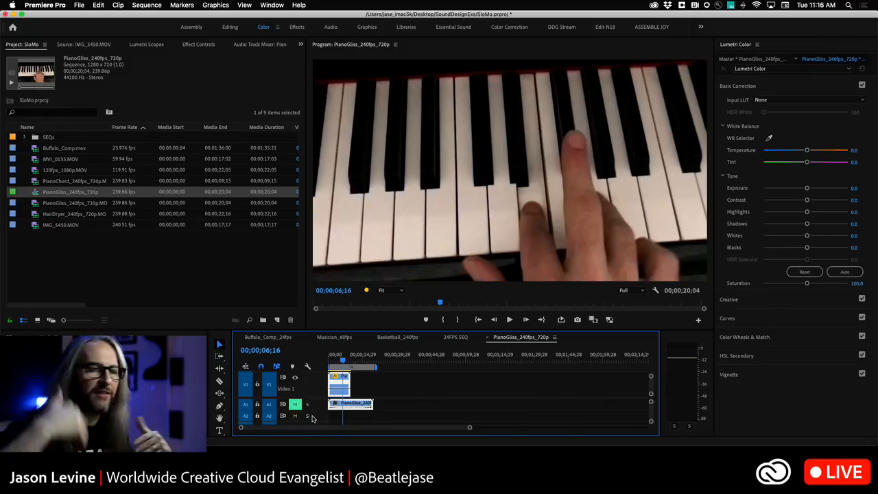
key("space")
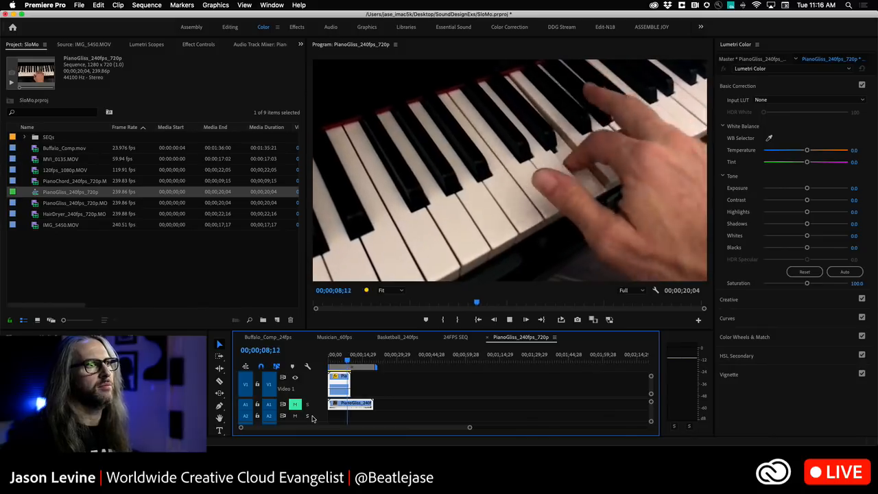
key("space")
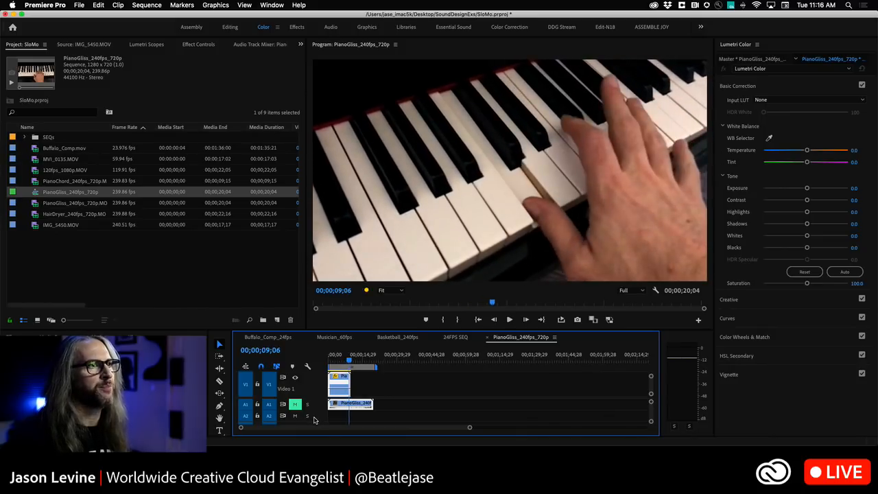